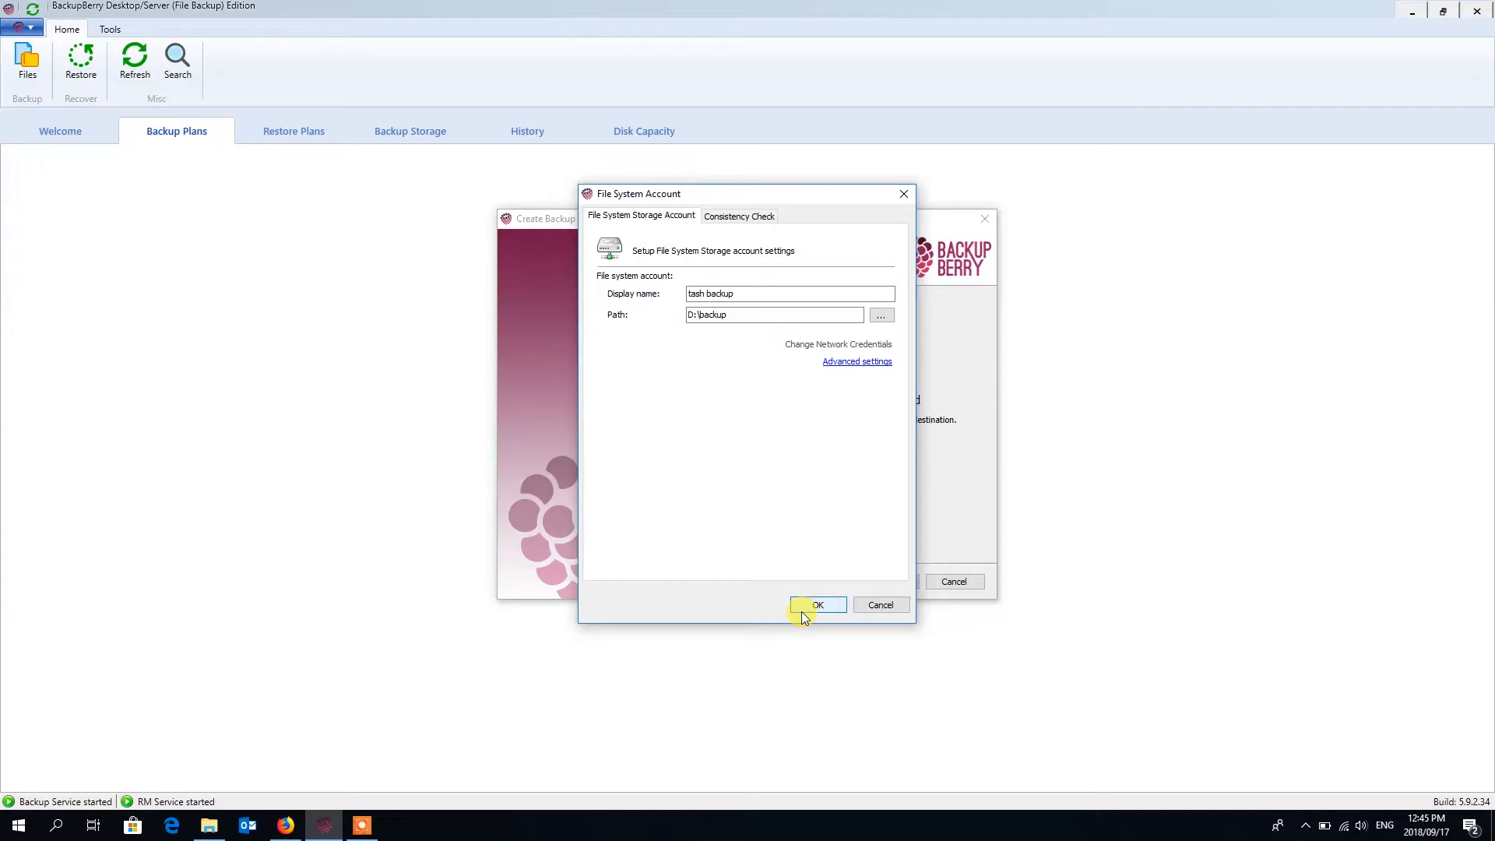
# Step: Create the local storage account at D:\backup and use it as local storage, with Cloud Account as the backup storage
pyautogui.click(810, 605)
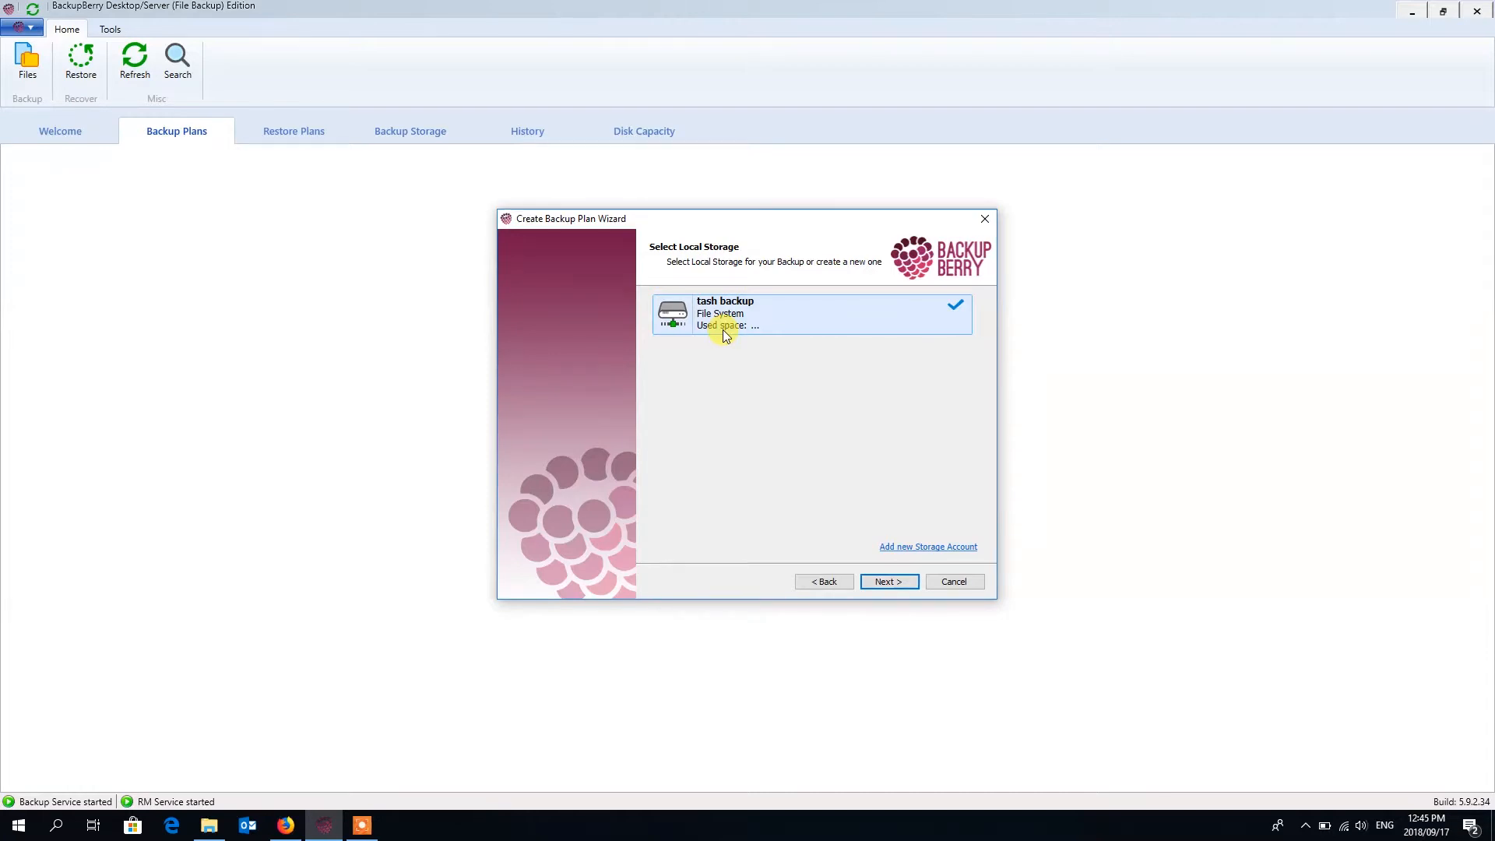
pyautogui.click(892, 584)
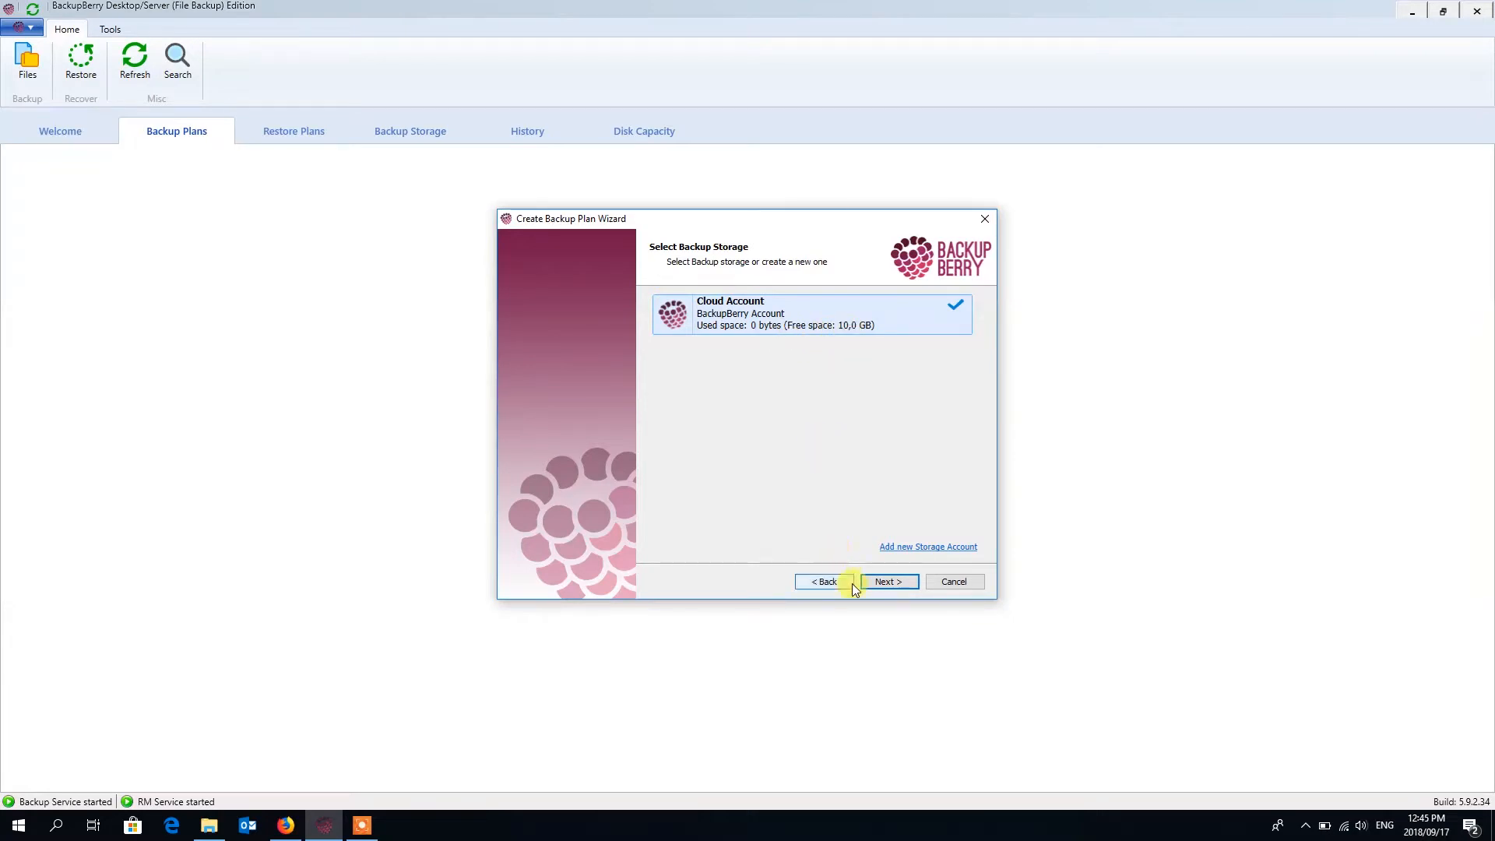
pyautogui.click(875, 581)
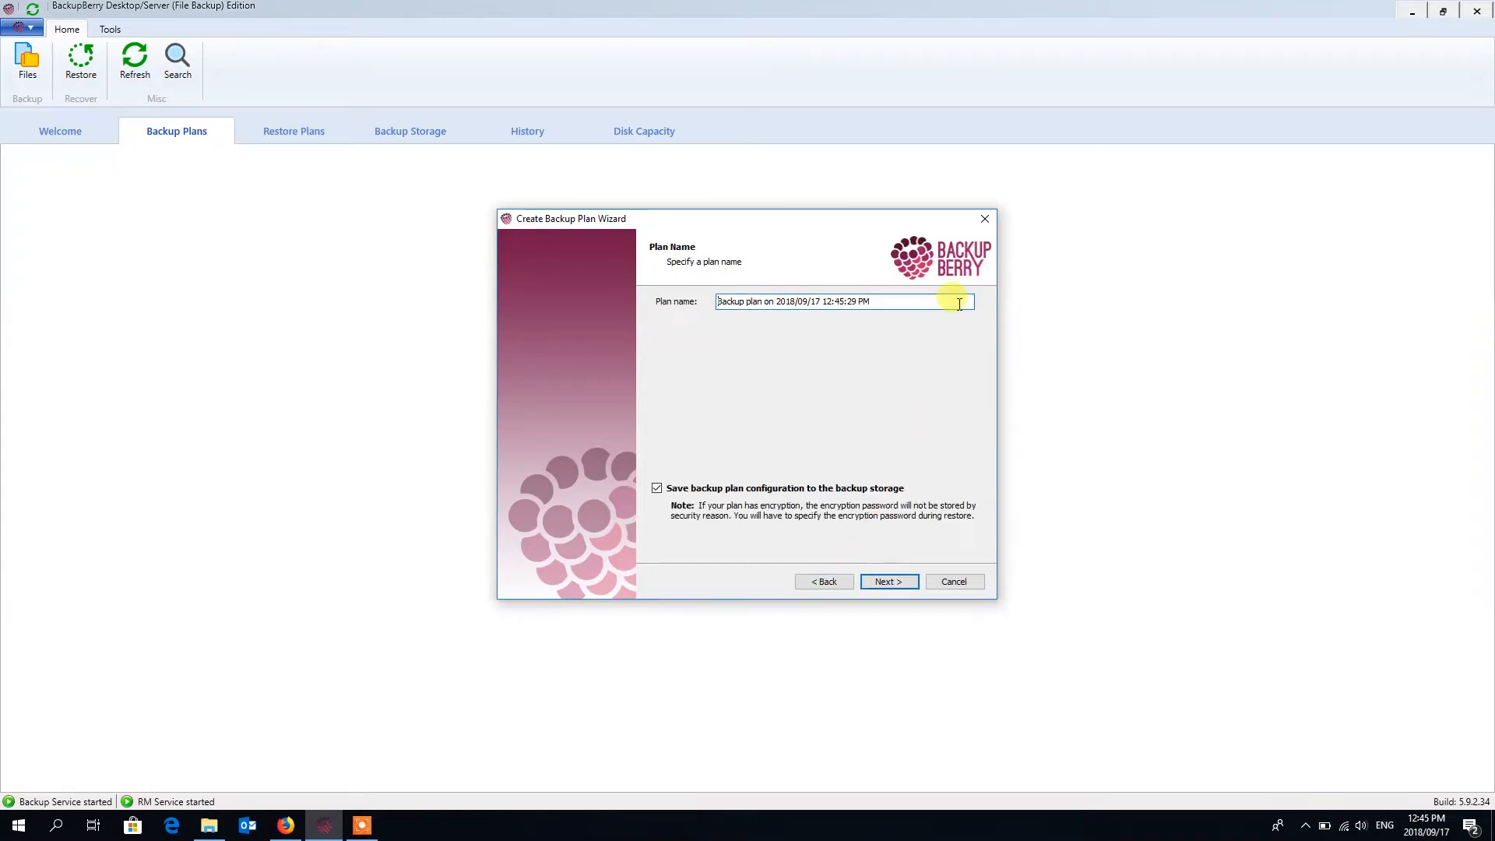
# Step: Name the plan Docs_Pics_Music_Hybrid and enable block level backup in its advanced options
pyautogui.moveTo(959, 304); pyautogui.dragTo(519, 367)
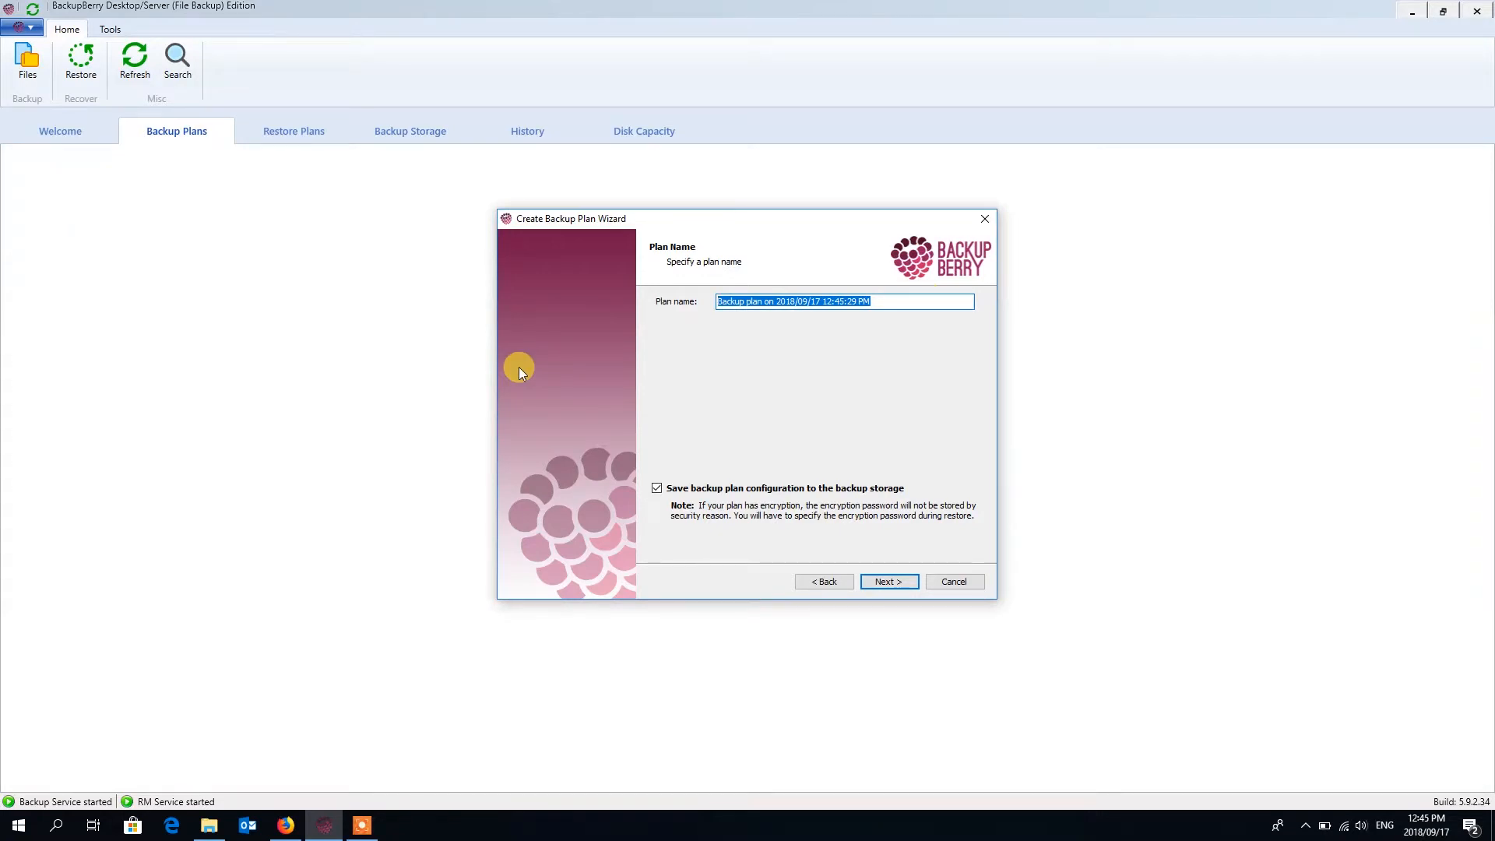
pyautogui.write('Docs')
pyautogui.press('BackSpace')
pyautogui.write('_Pics_Music')
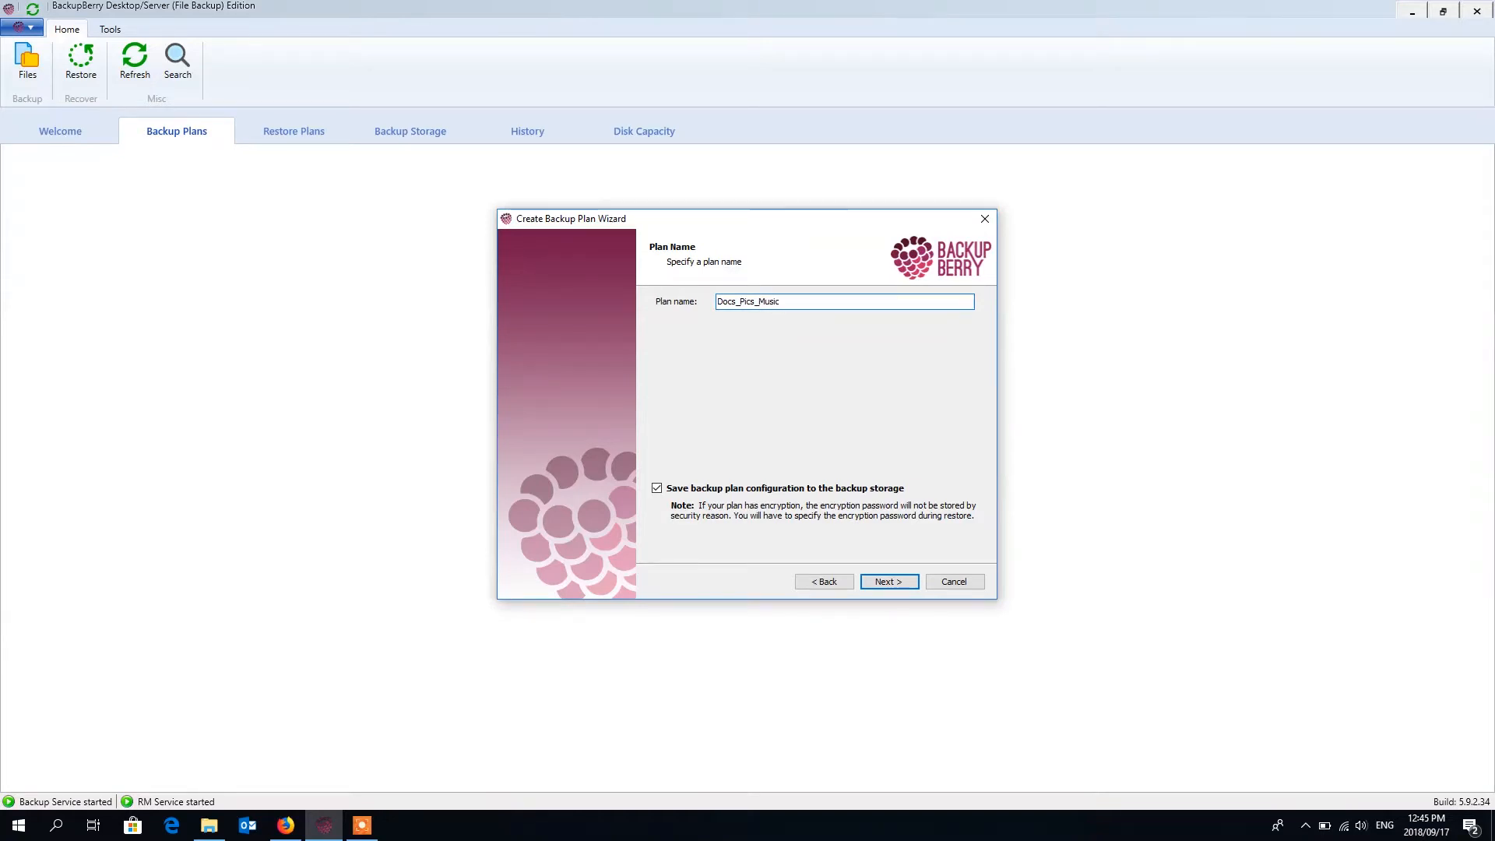
pyautogui.write('_Hybrid')
pyautogui.click(886, 583)
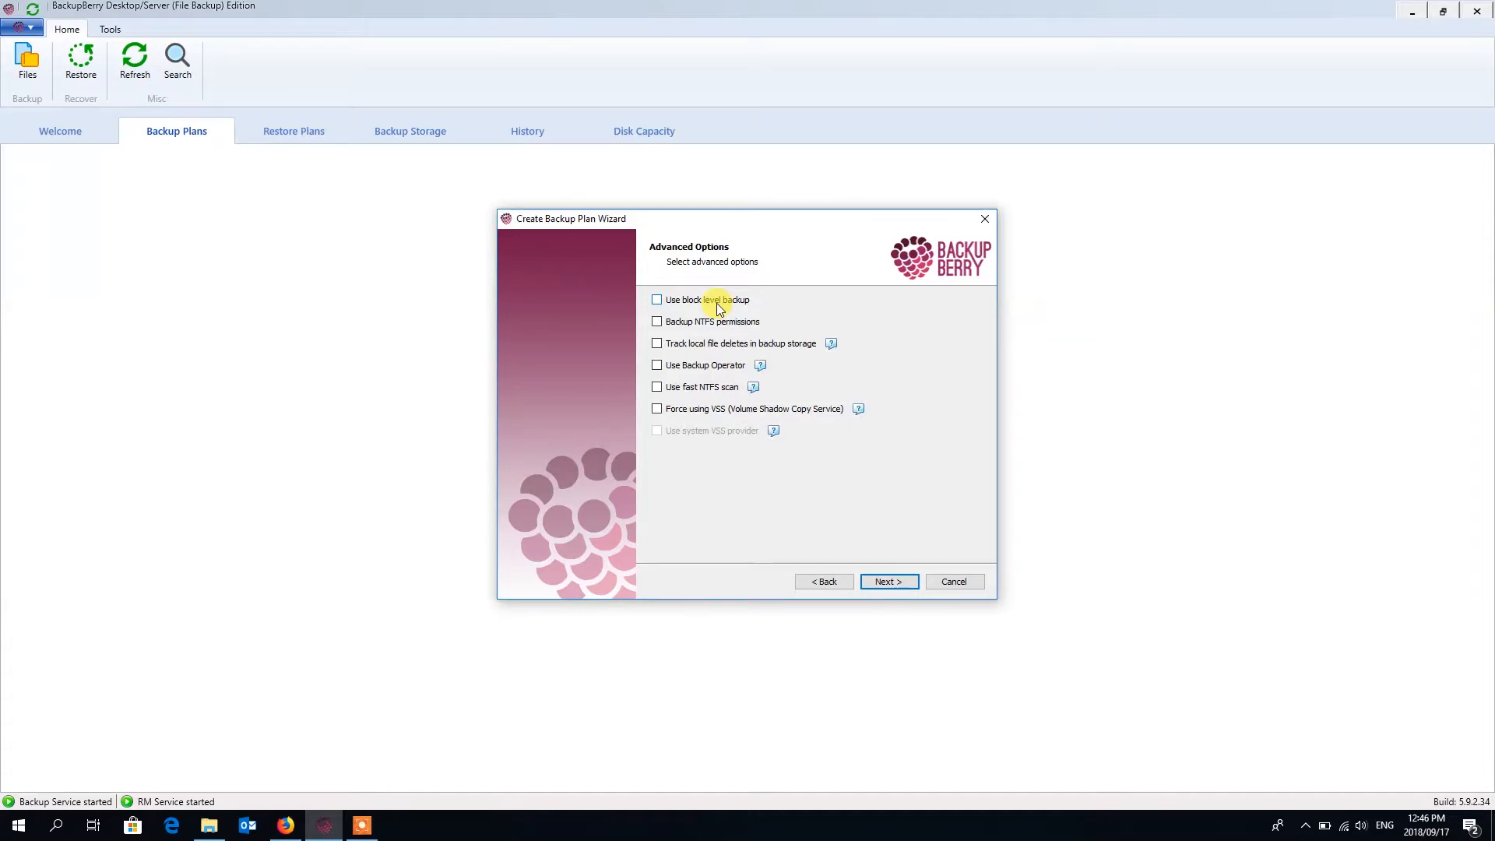
pyautogui.click(717, 302)
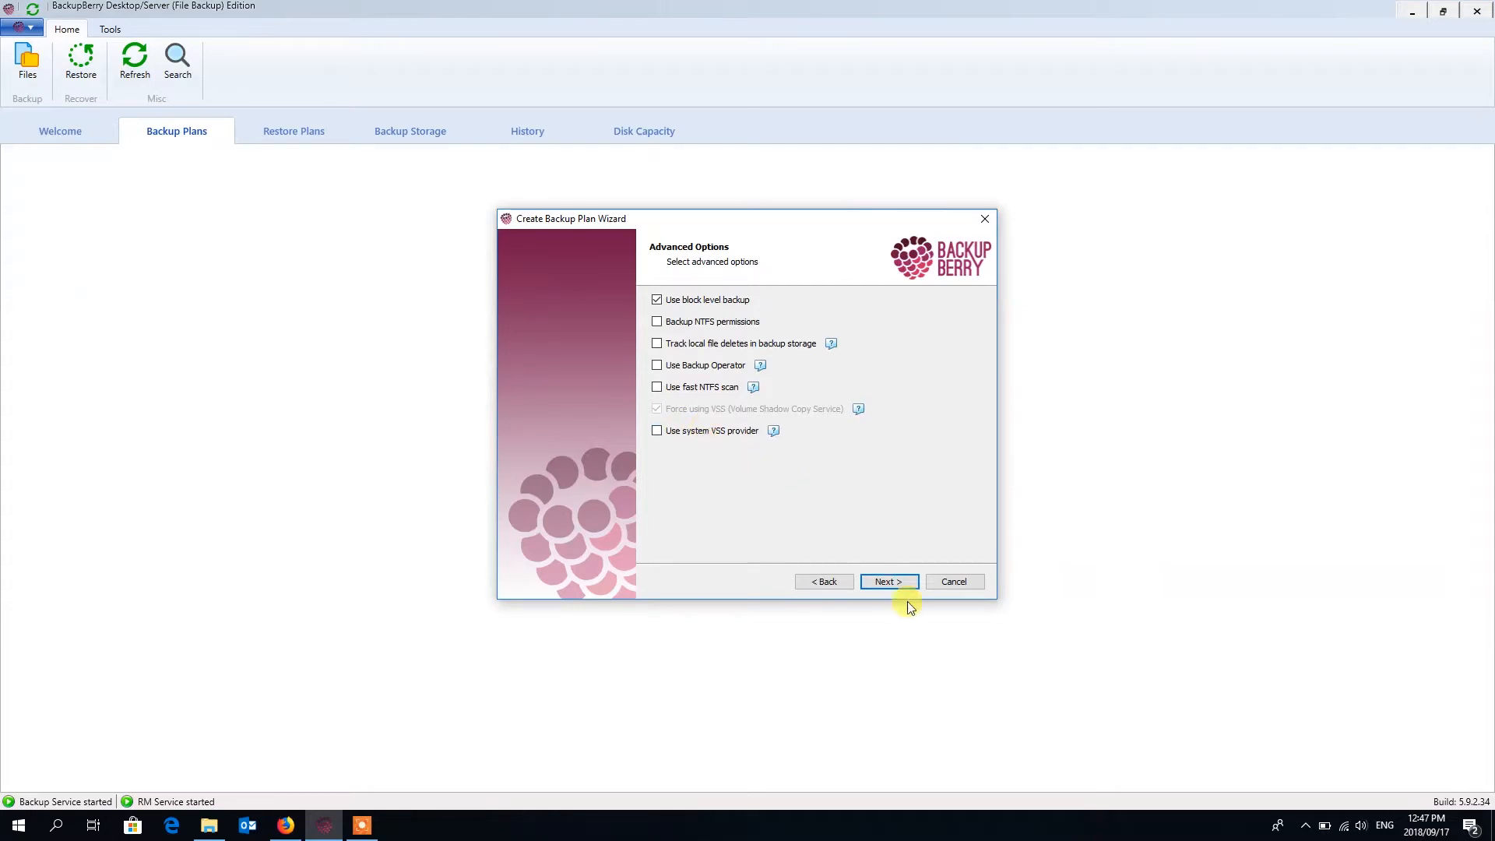
pyautogui.click(889, 584)
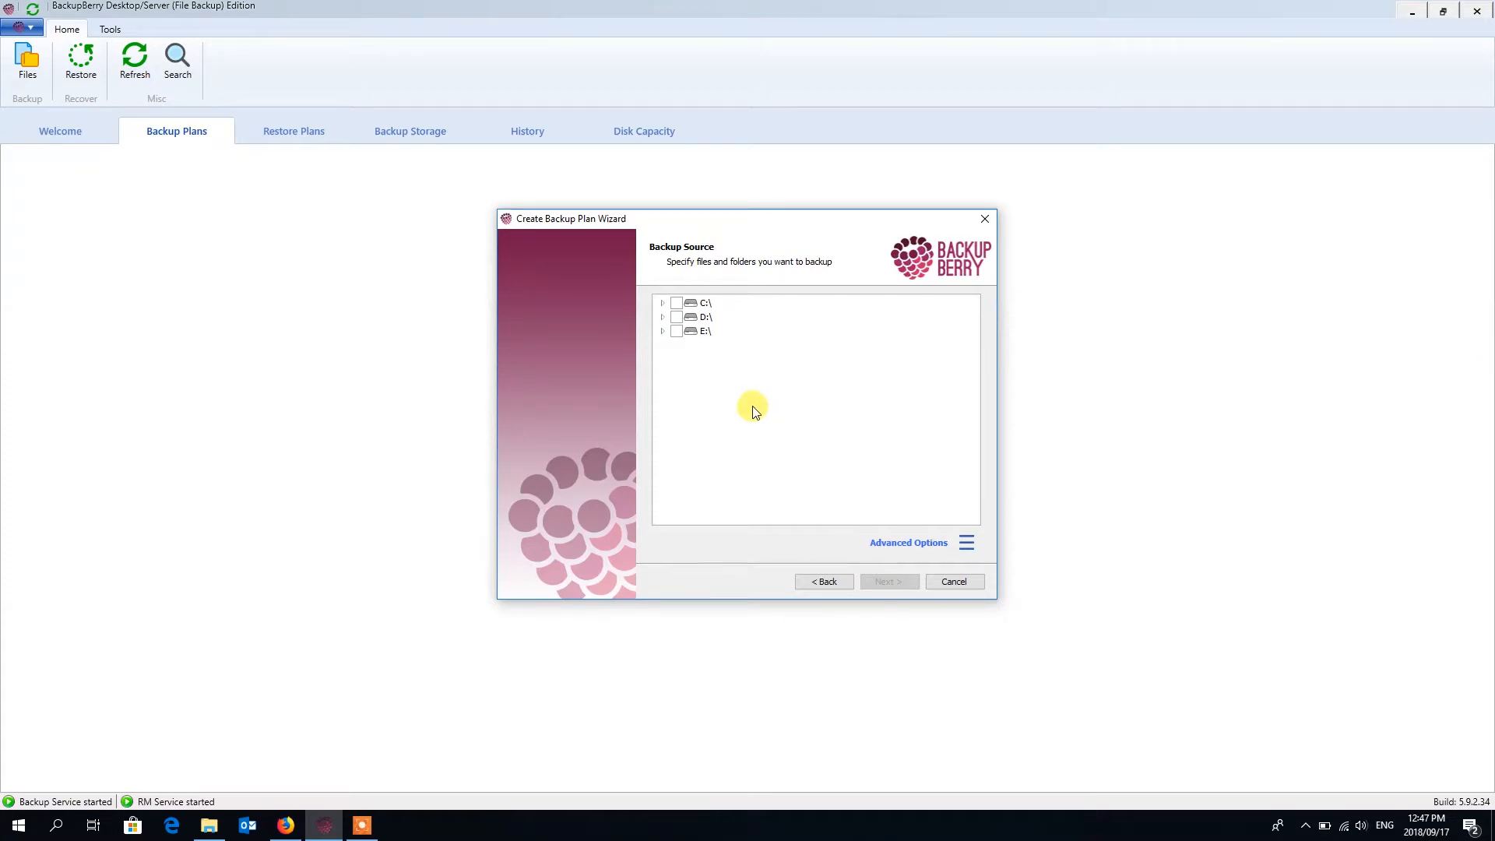
# Step: Choose the Documents, Music and Pictures folders of the user's profile under C:\Users as the backup source
pyautogui.click(661, 302)
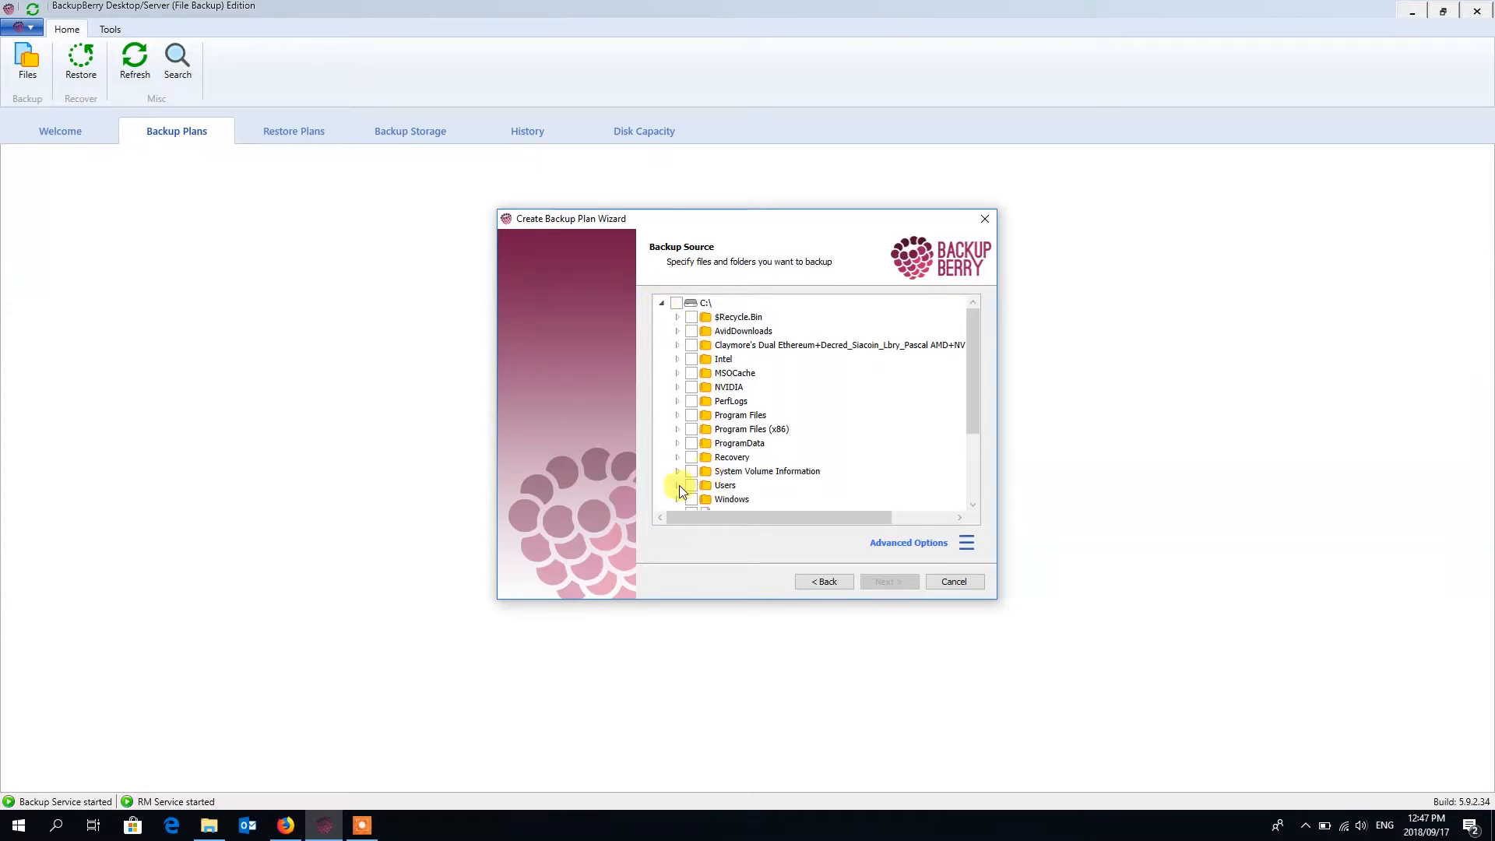
pyautogui.click(662, 306)
pyautogui.click(661, 317)
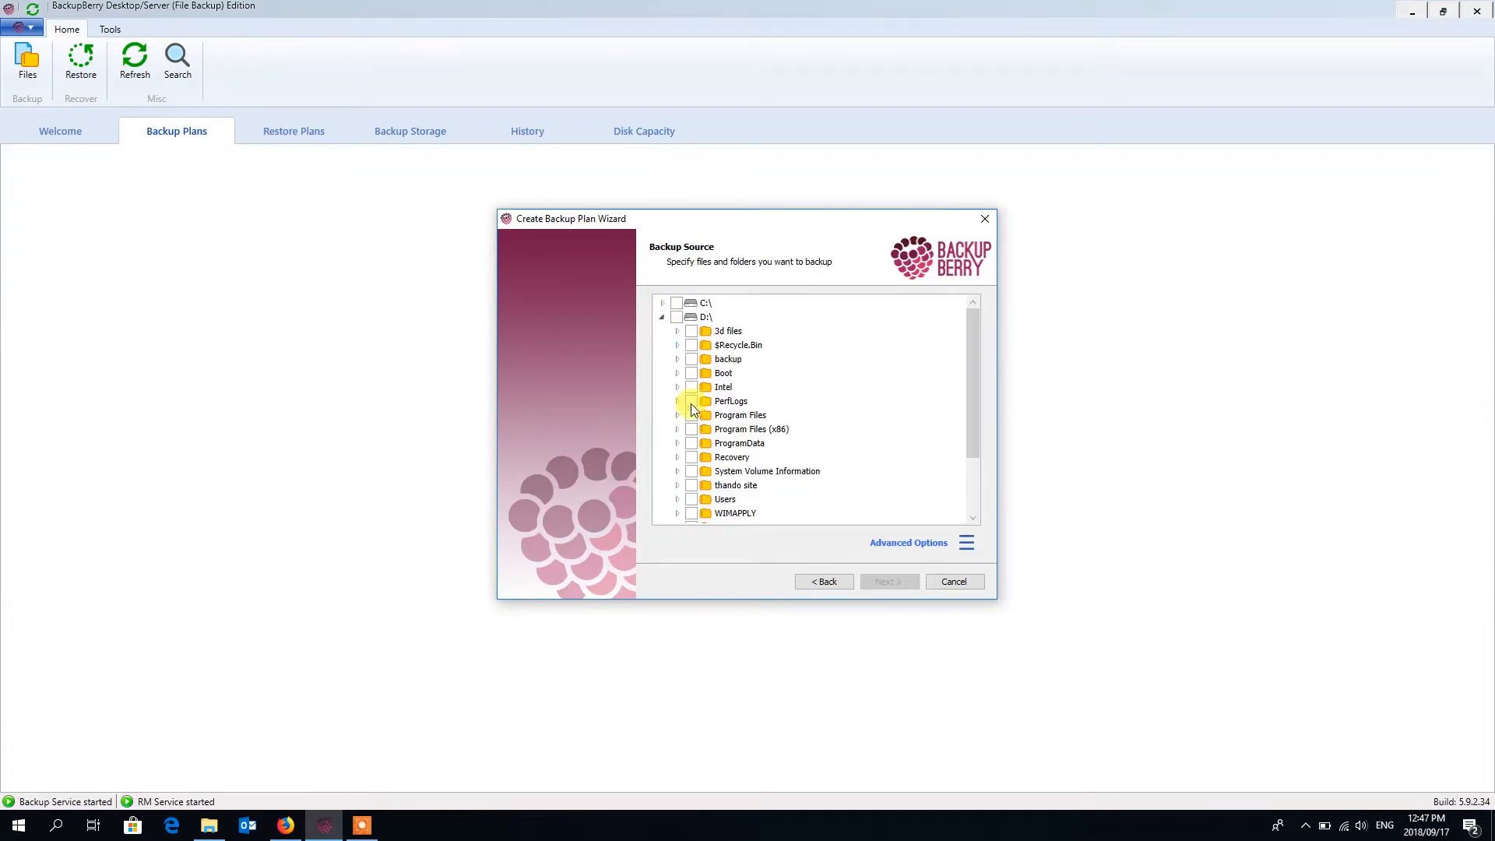
pyautogui.click(662, 302)
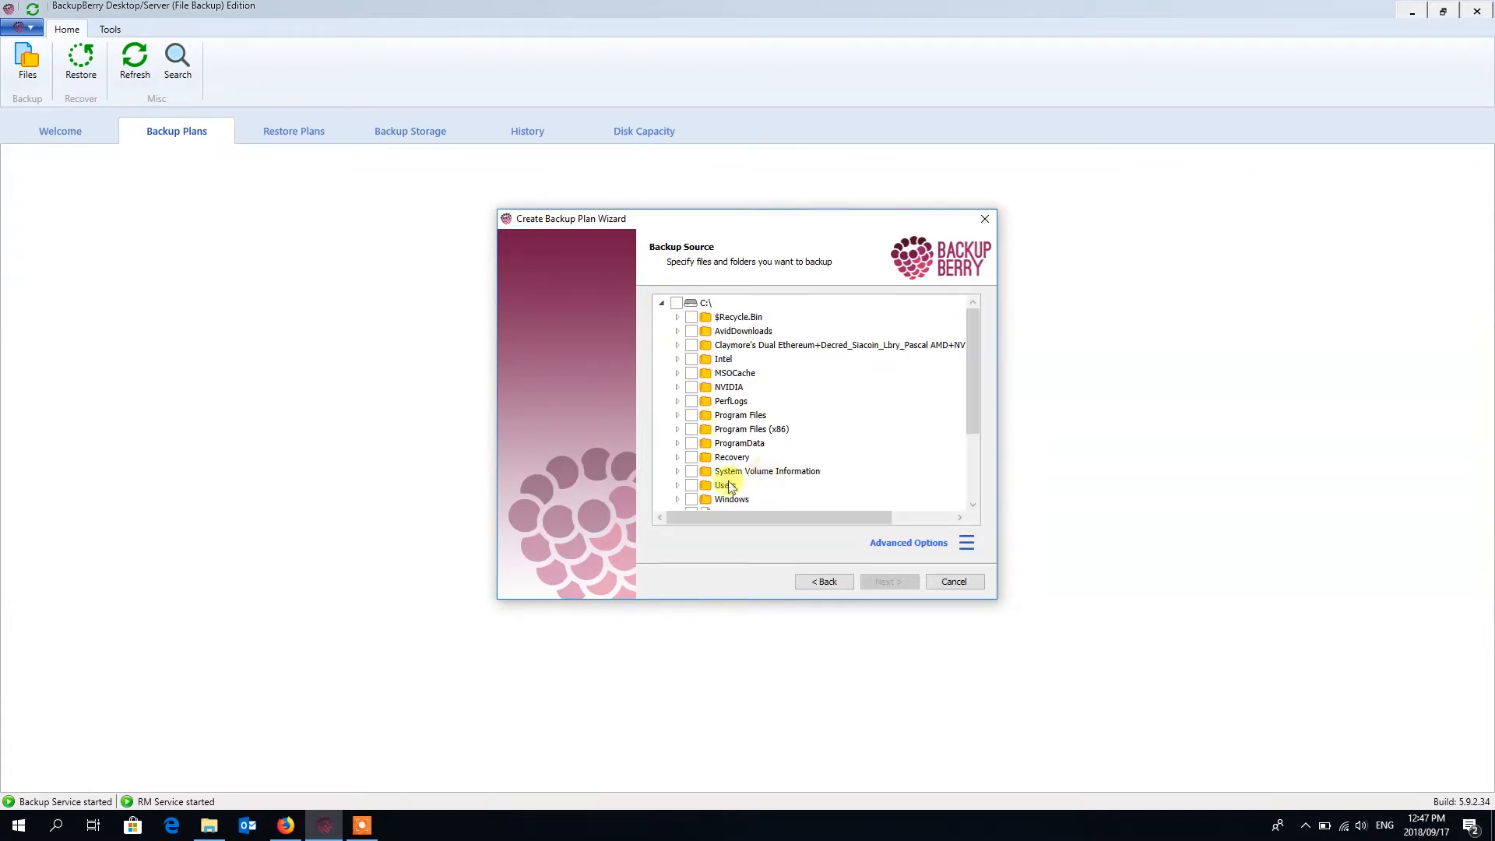
pyautogui.click(674, 486)
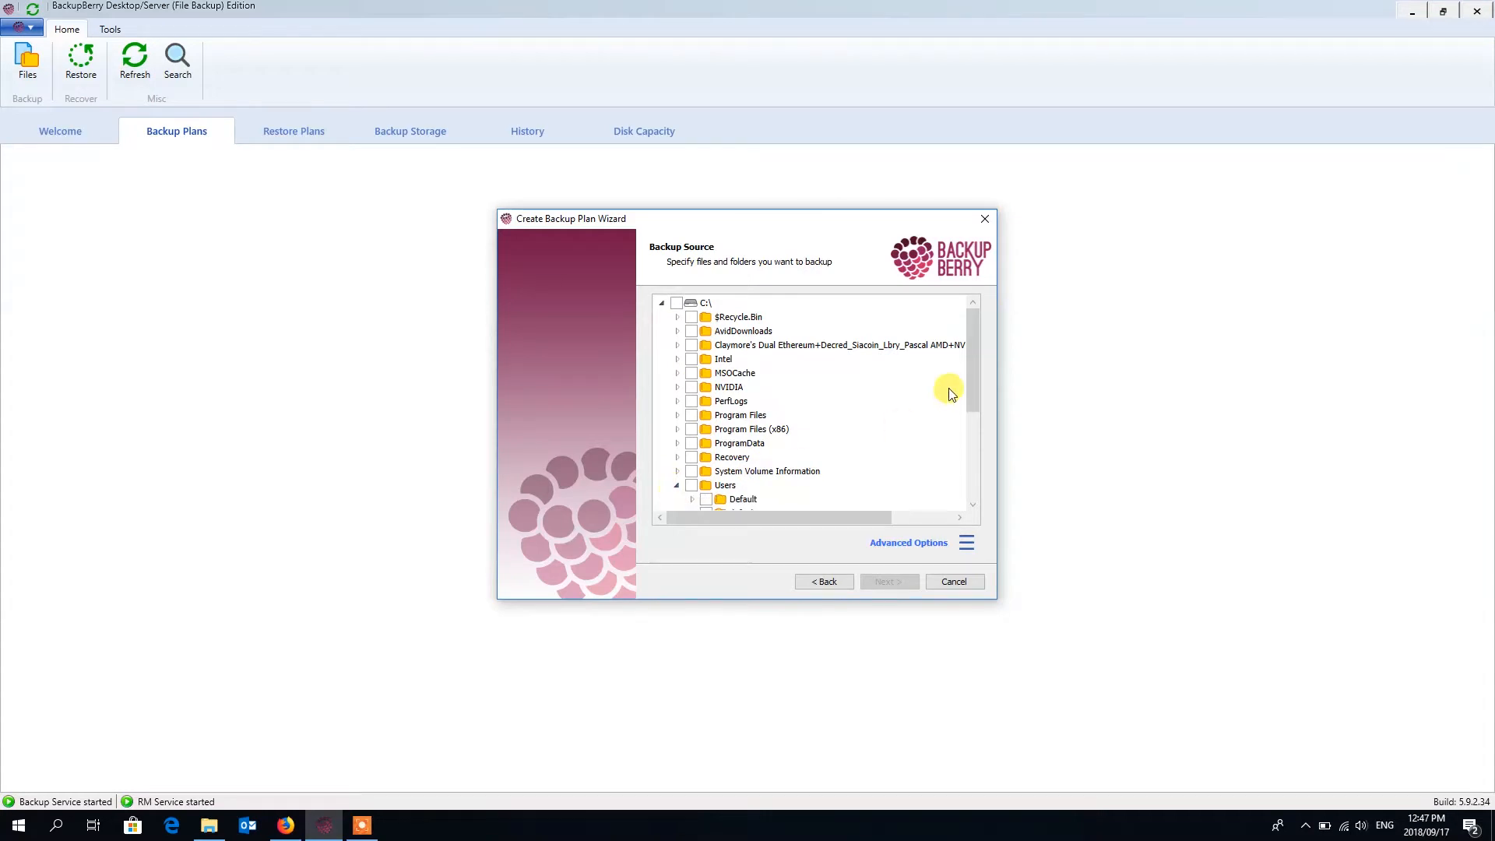
pyautogui.moveTo(972, 377); pyautogui.dragTo(971, 410)
pyautogui.click(691, 467)
pyautogui.moveTo(973, 344); pyautogui.dragTo(973, 386)
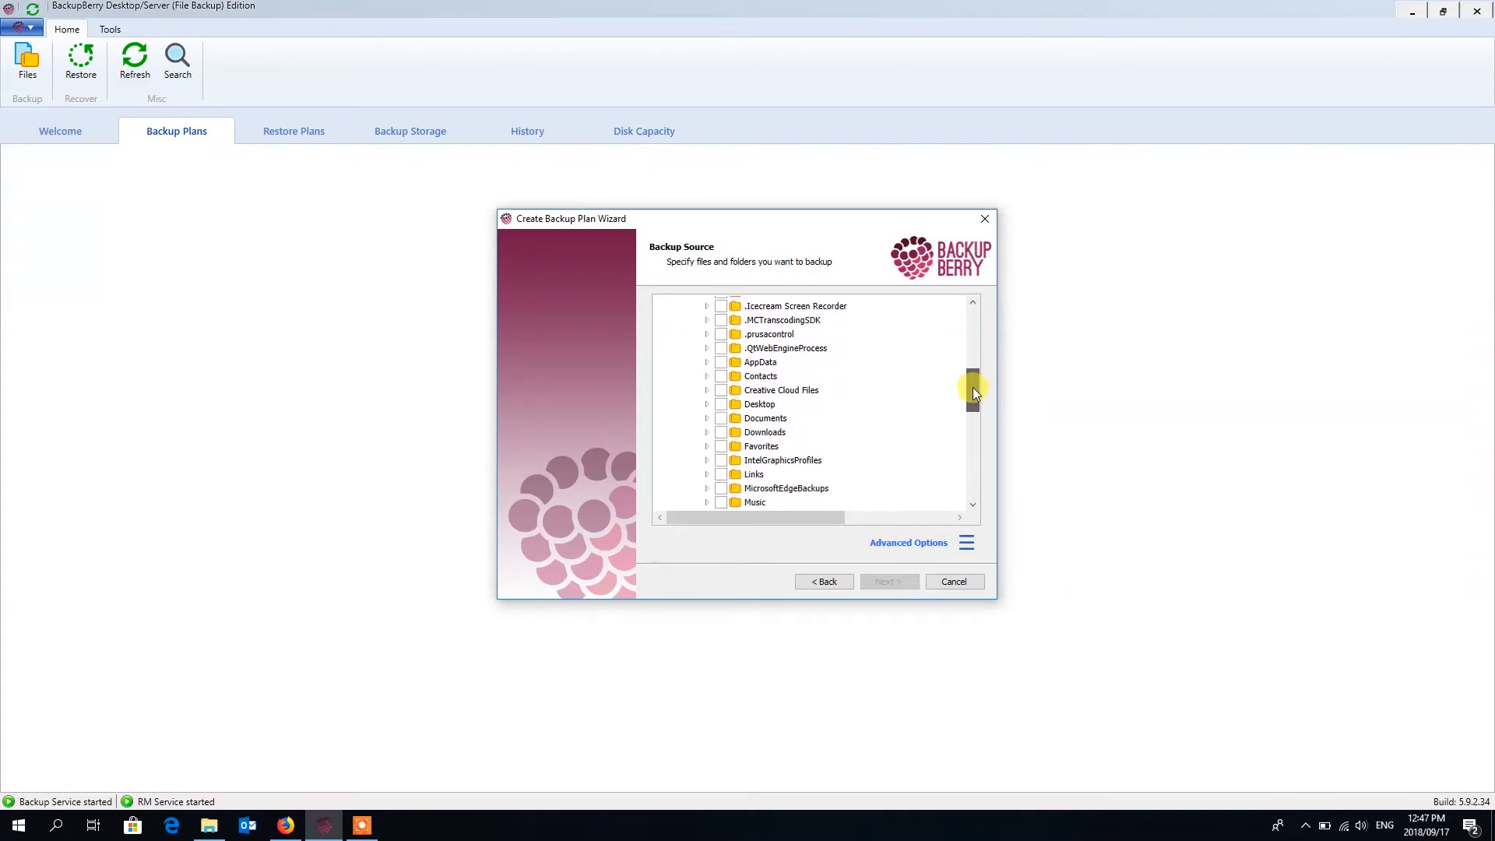
pyautogui.click(720, 419)
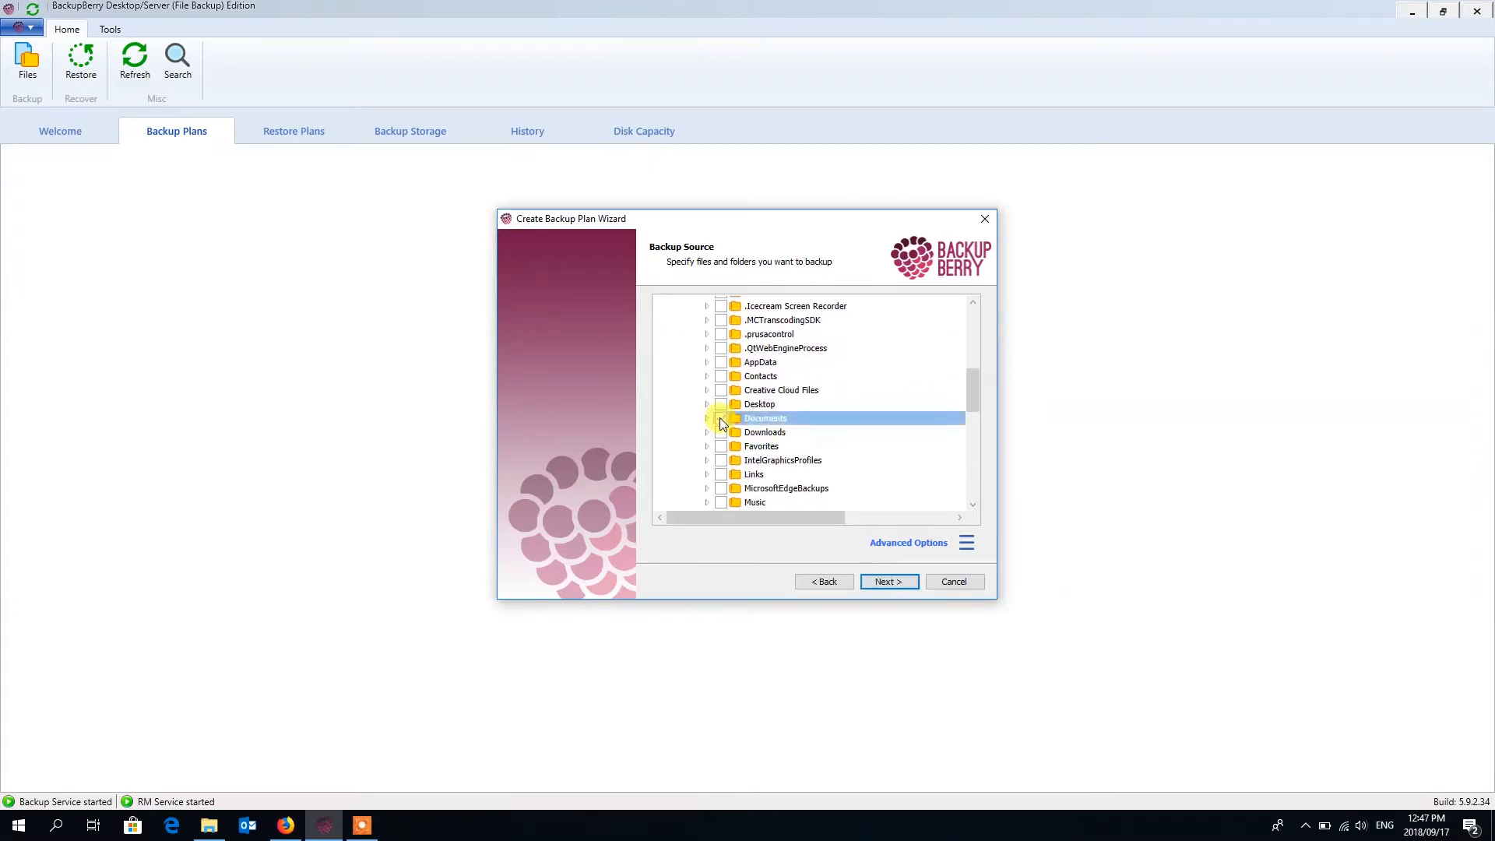
pyautogui.click(721, 503)
pyautogui.moveTo(972, 384); pyautogui.dragTo(973, 405)
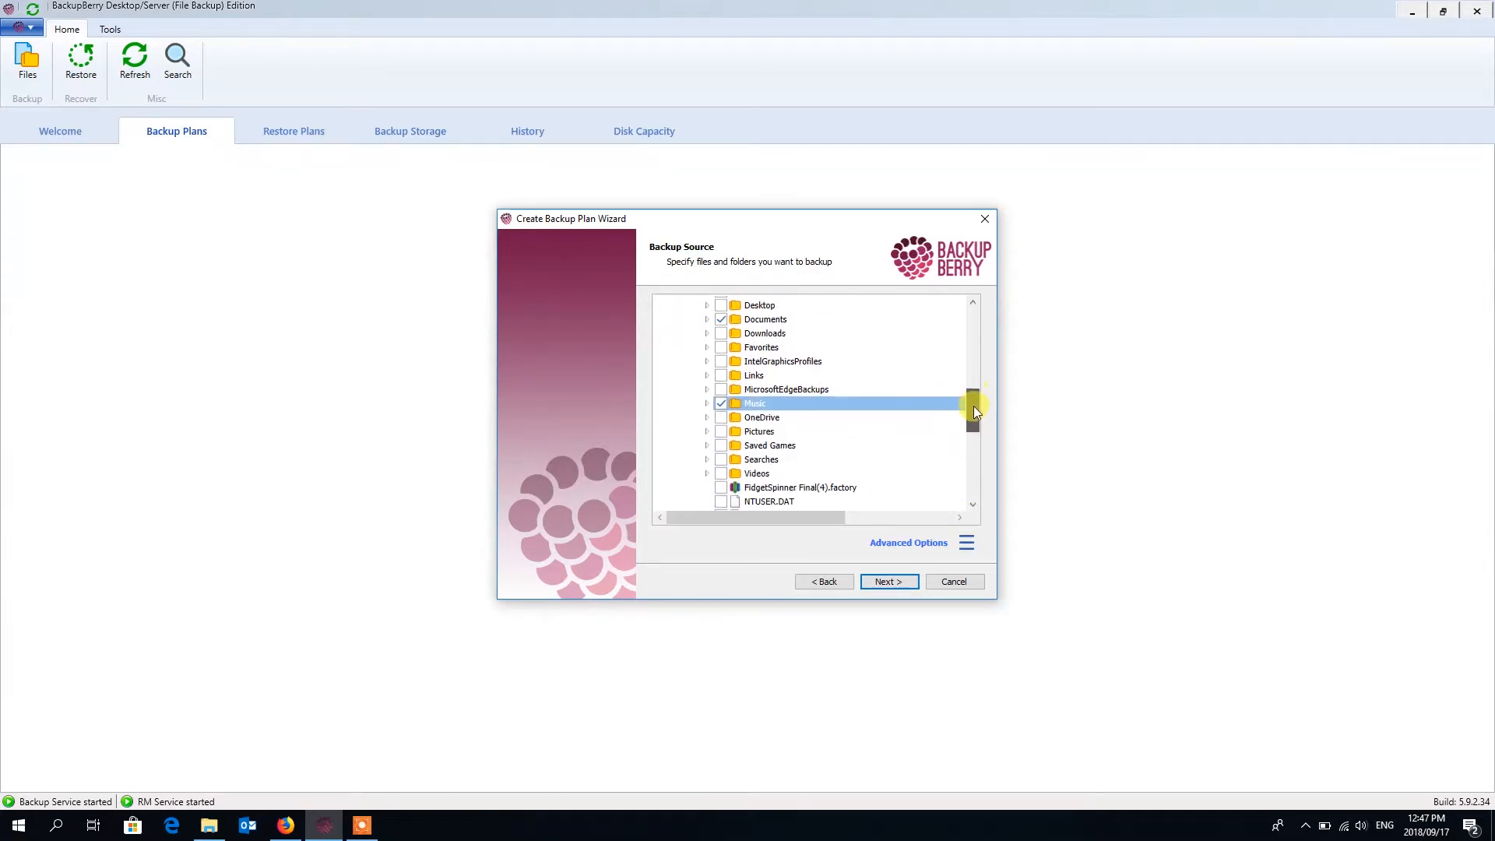
pyautogui.click(720, 428)
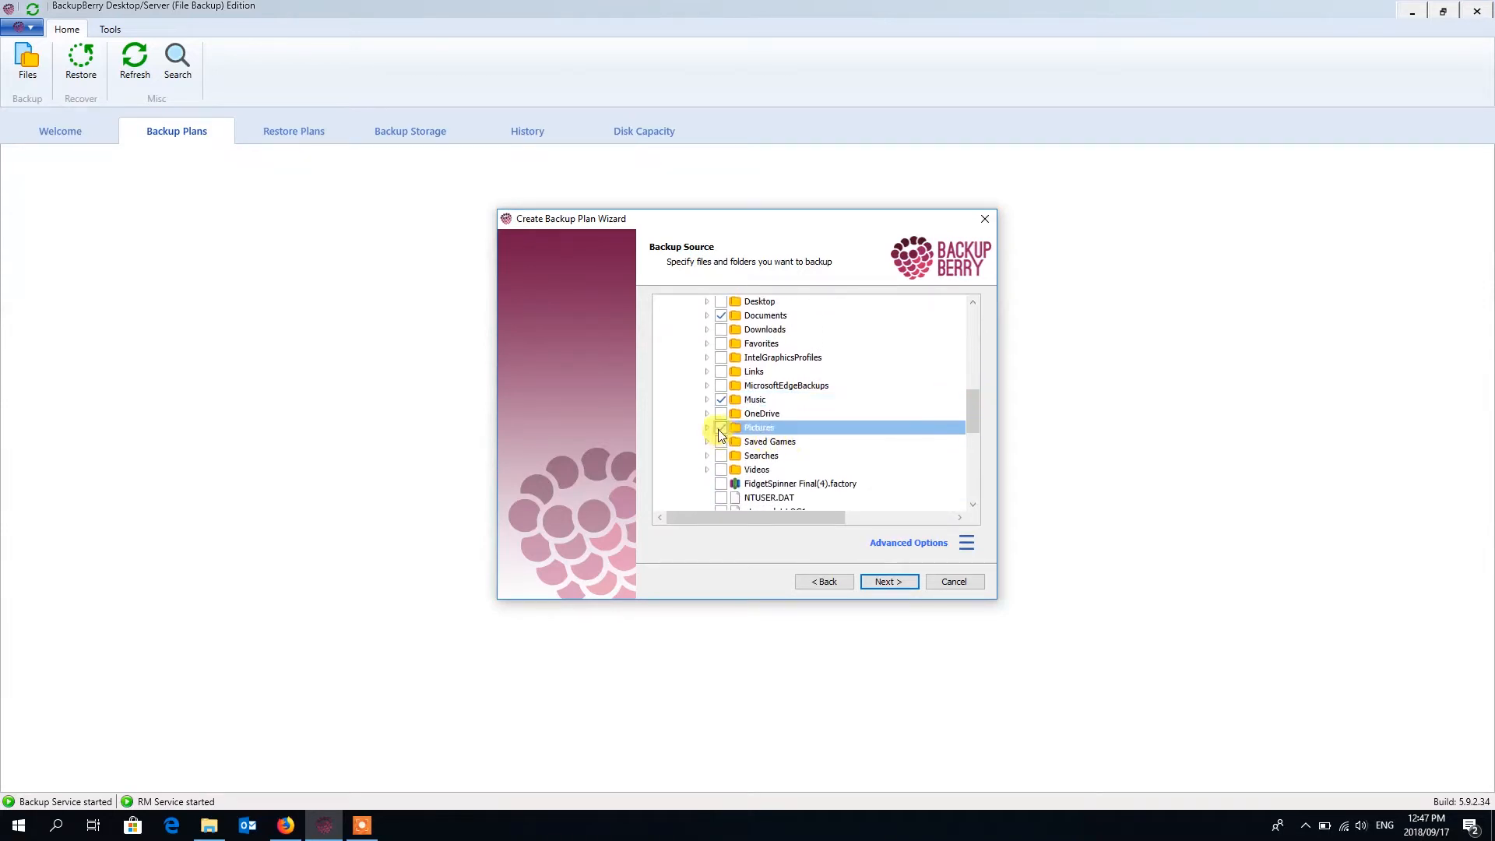
pyautogui.click(888, 585)
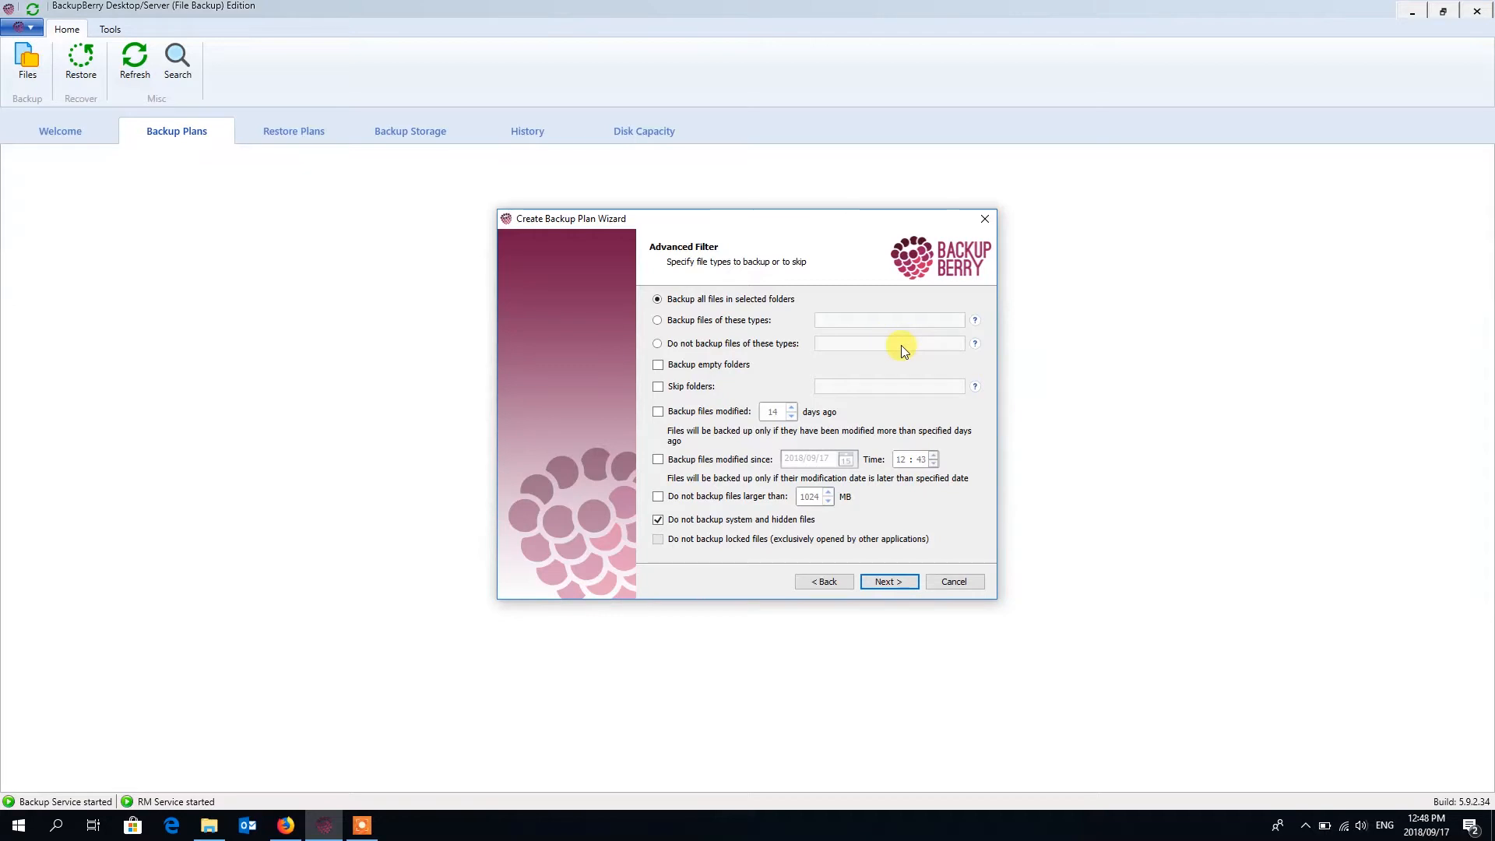
# Step: Set the advanced filter to back up empty folders and to stop excluding system and hidden files
pyautogui.click(658, 366)
pyautogui.click(659, 521)
pyautogui.click(885, 583)
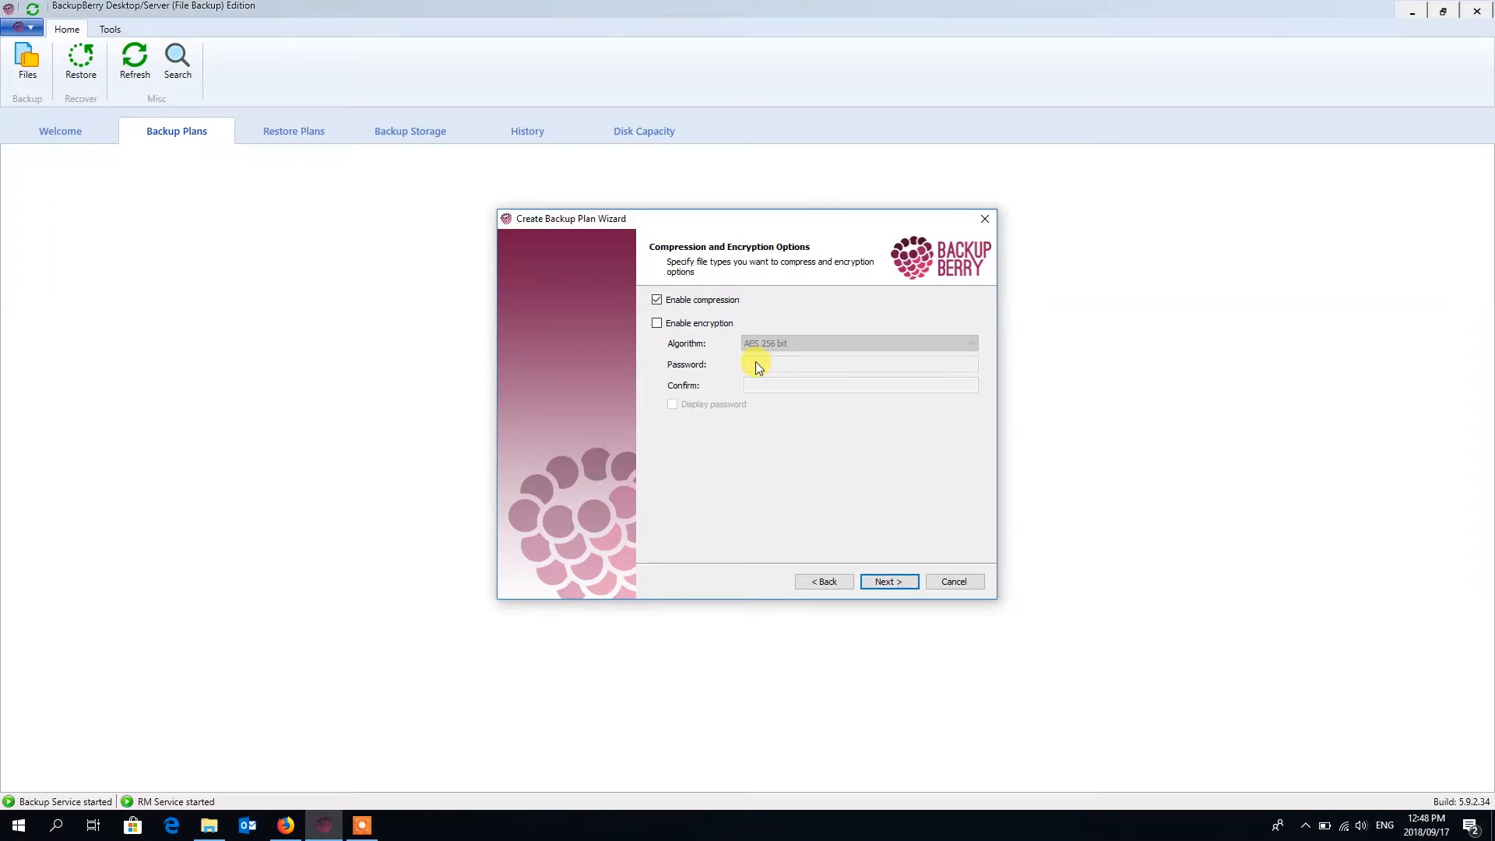
# Step: Enable AES 256 bit encryption, enter and confirm the encryption password, and keep the default retention policy
pyautogui.click(656, 323)
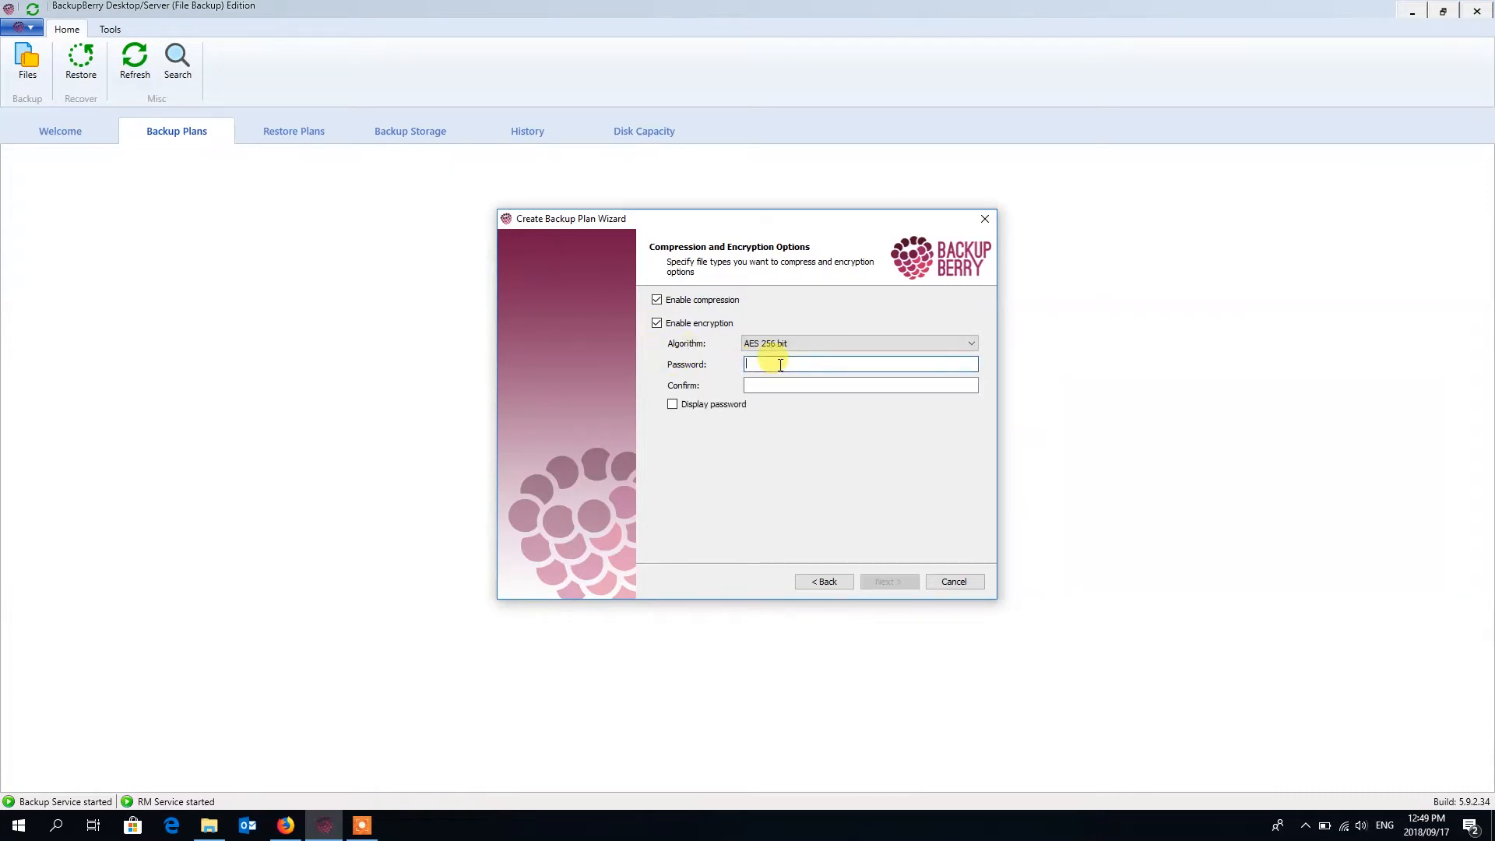
pyautogui.write('••••••')
pyautogui.press('Tab')
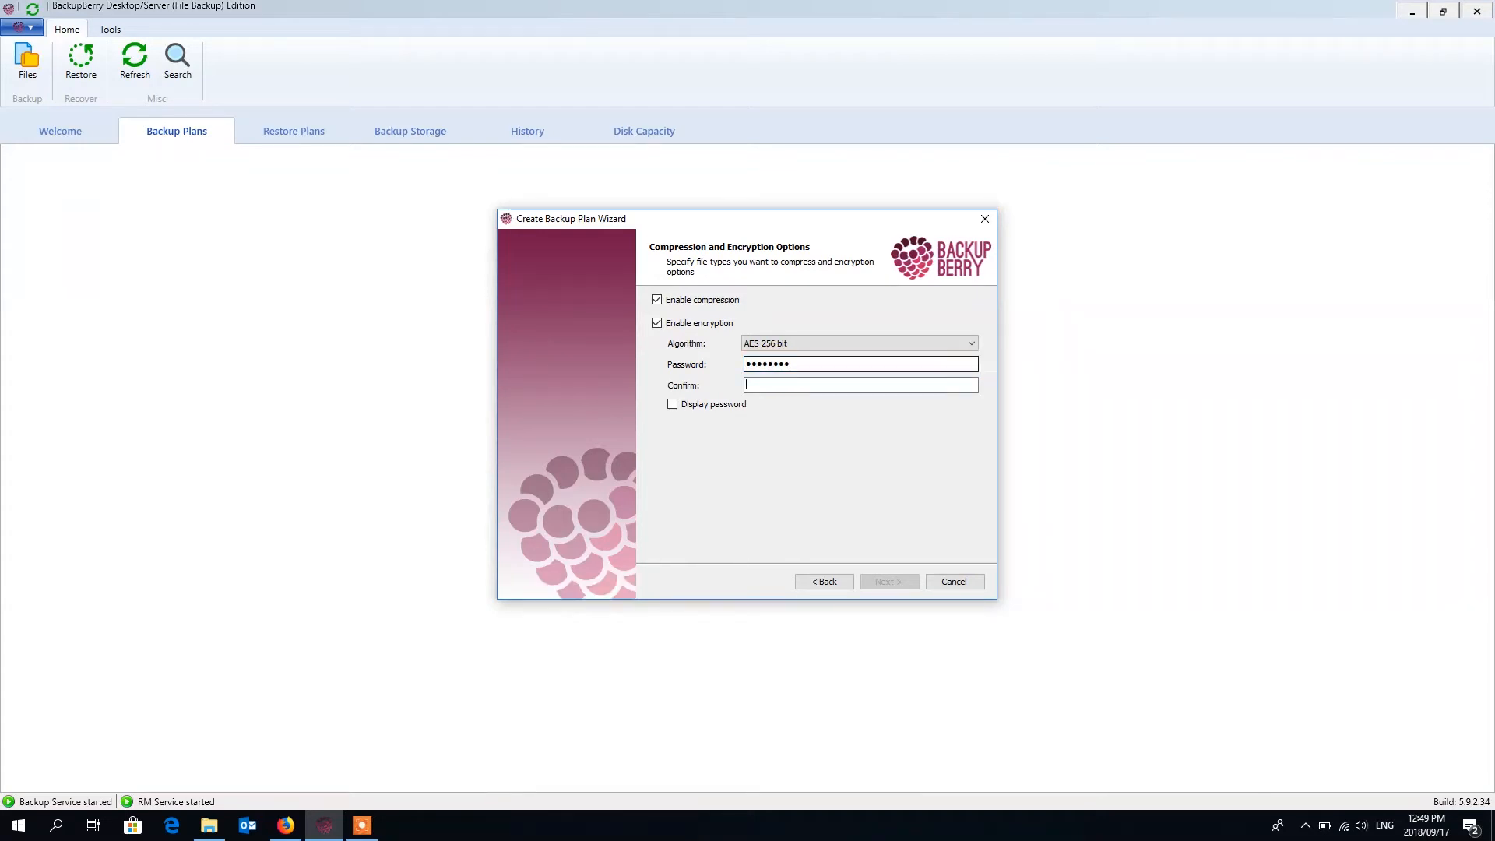
pyautogui.write('••••••••')
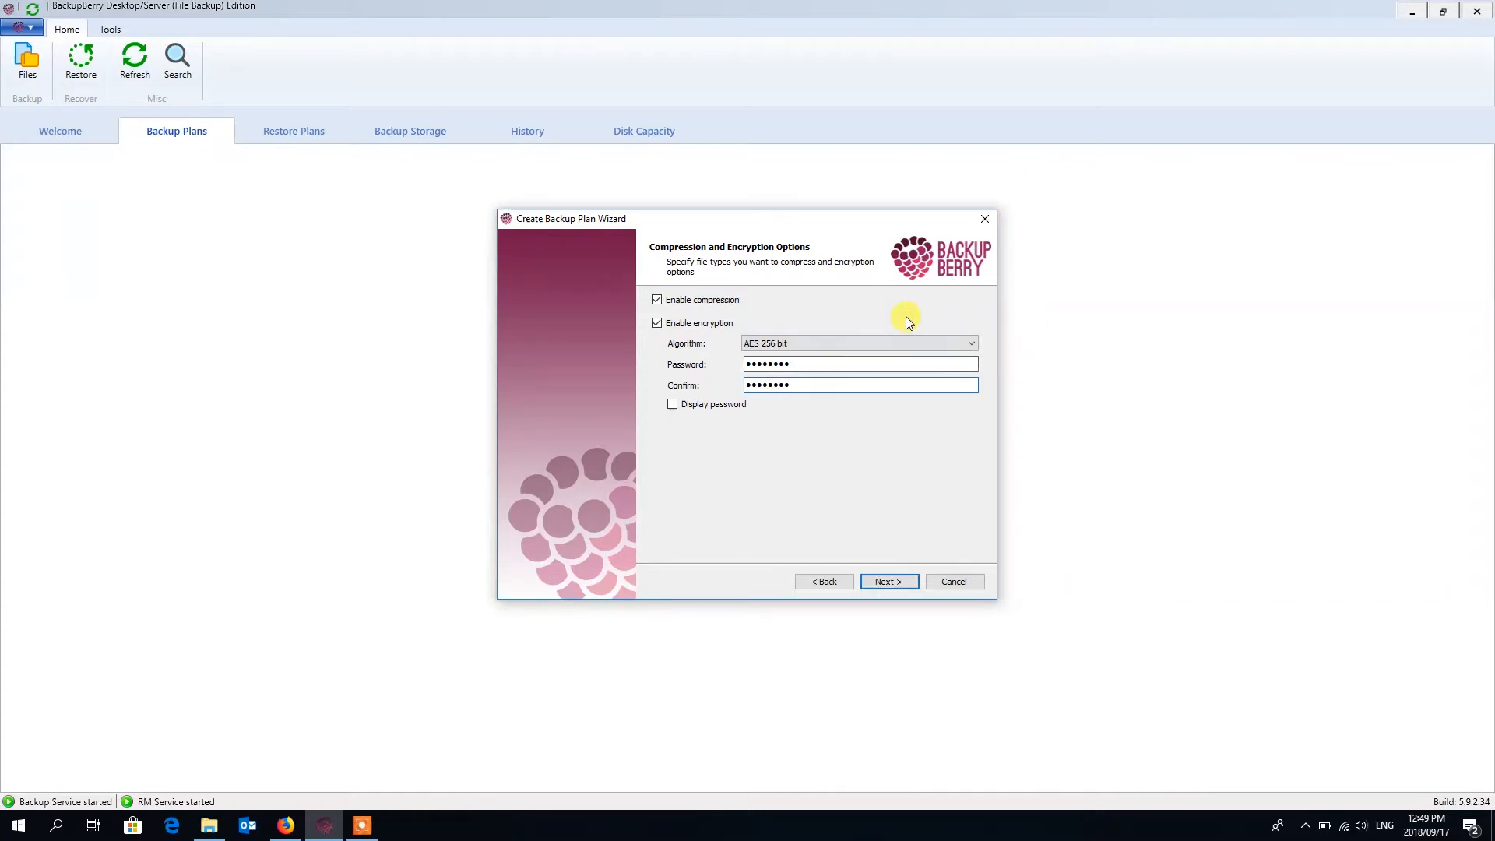
pyautogui.click(872, 343)
pyautogui.click(872, 343)
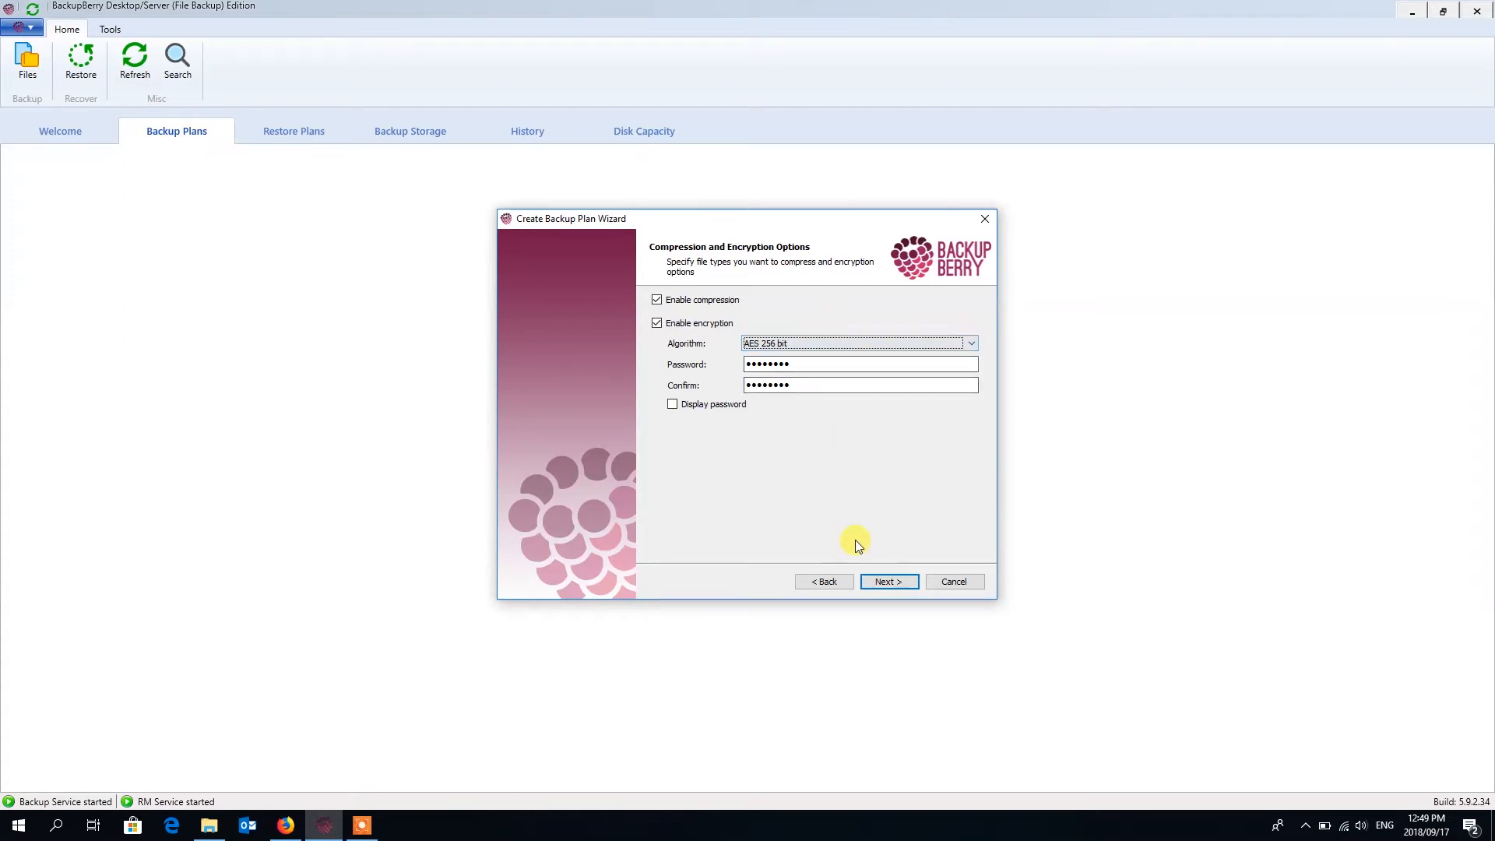
pyautogui.click(885, 580)
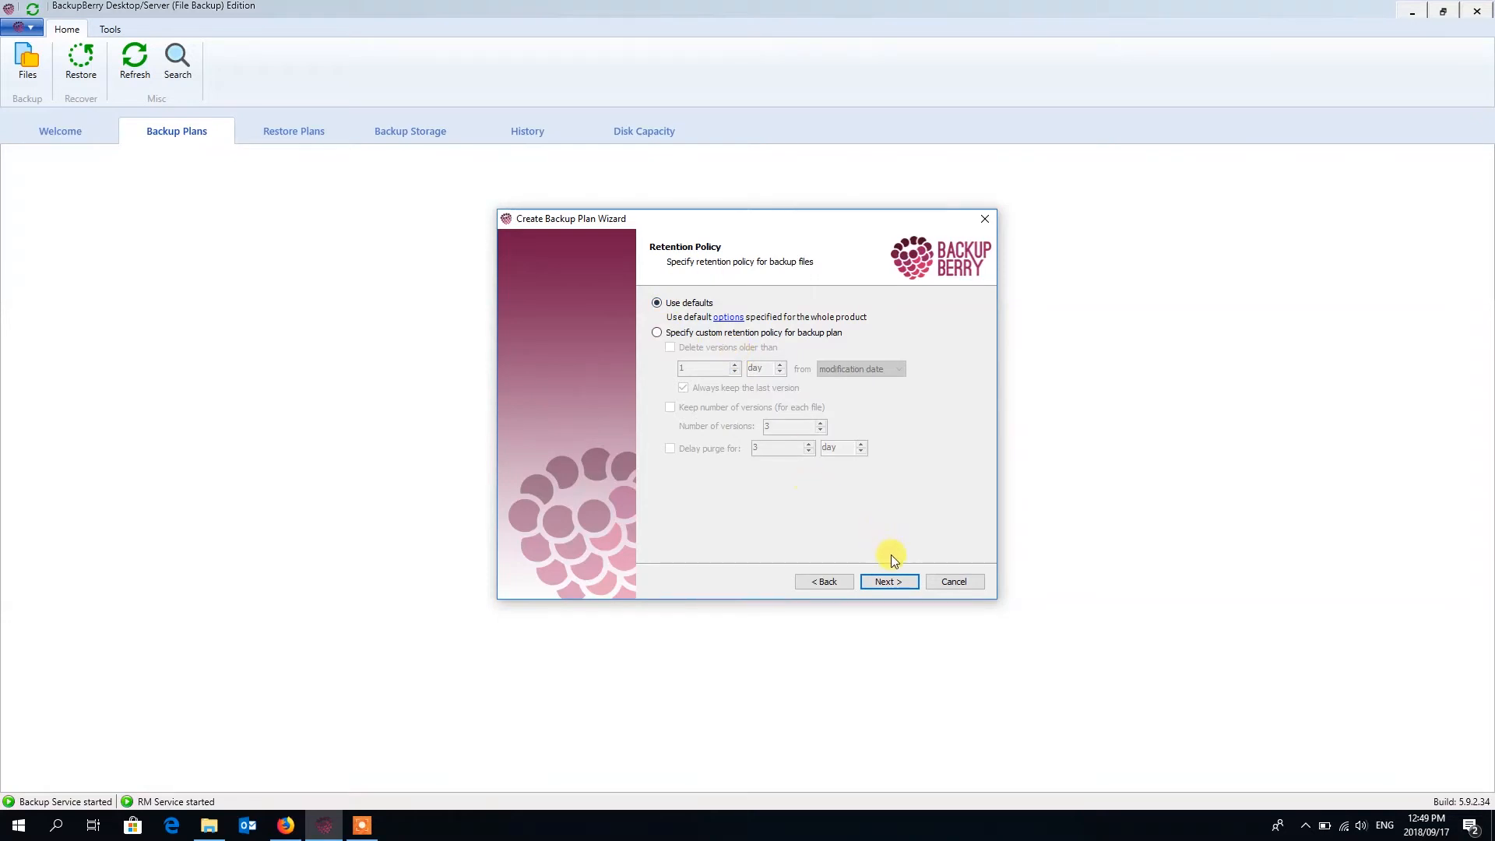
pyautogui.click(889, 582)
pyautogui.click(889, 582)
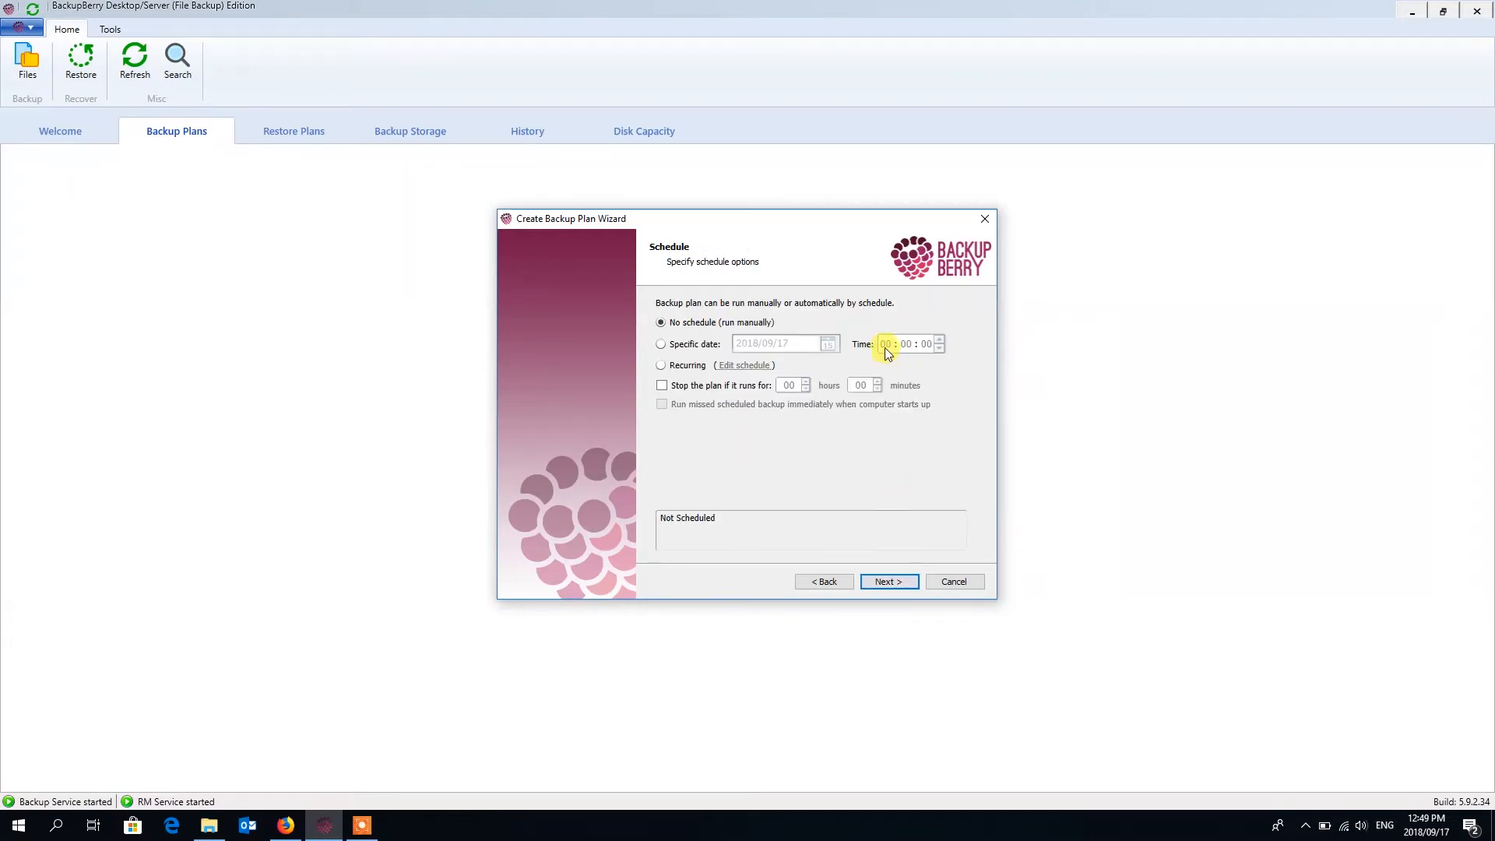
# Step: Schedule the plan to recur weekly on Friday at 21:00 and to run missed backups immediately when the computer starts up
pyautogui.click(663, 348)
pyautogui.click(661, 365)
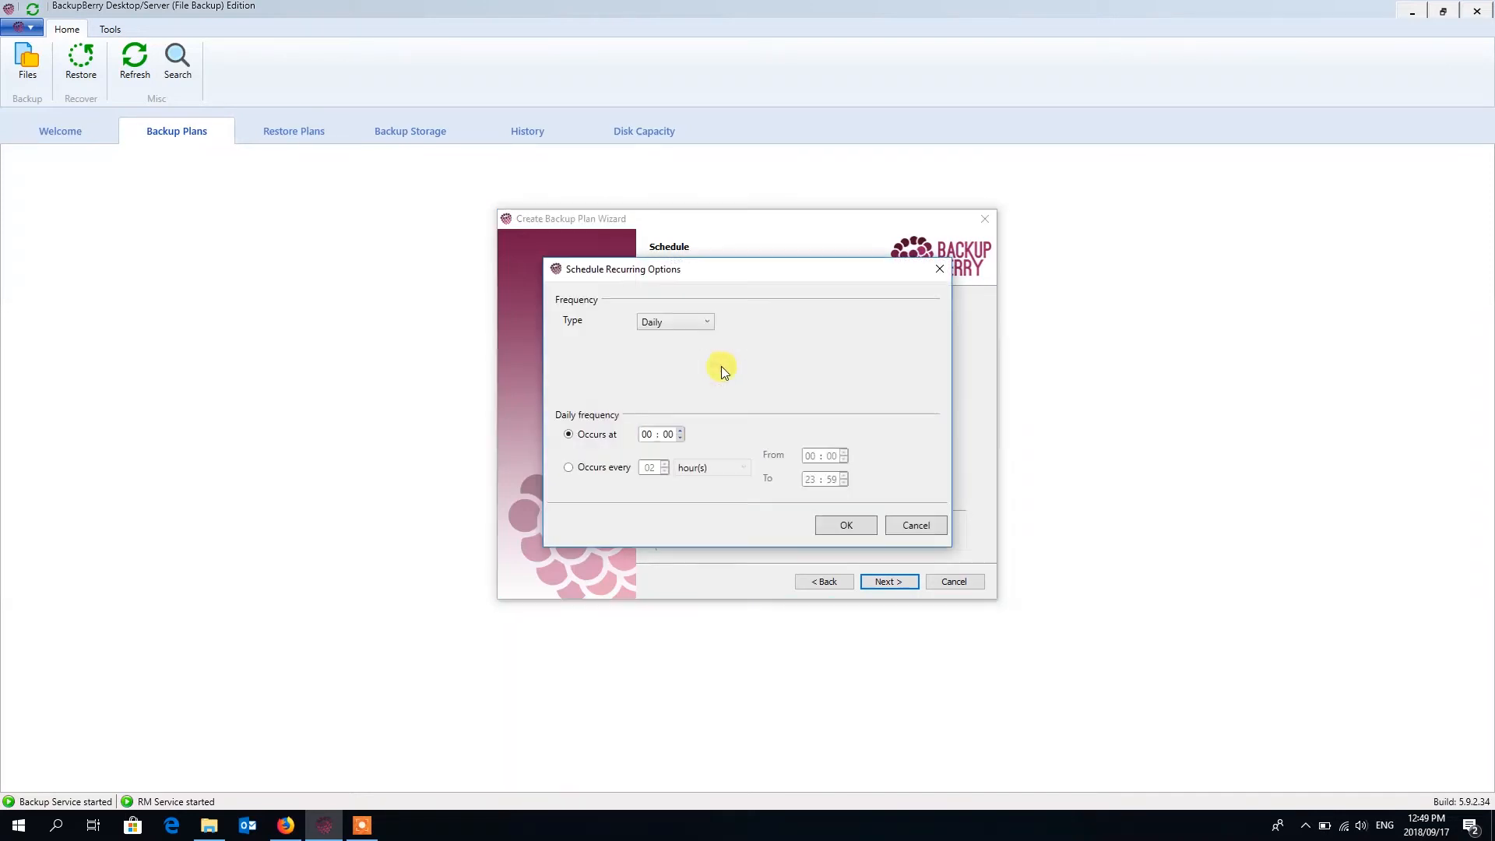
pyautogui.click(673, 321)
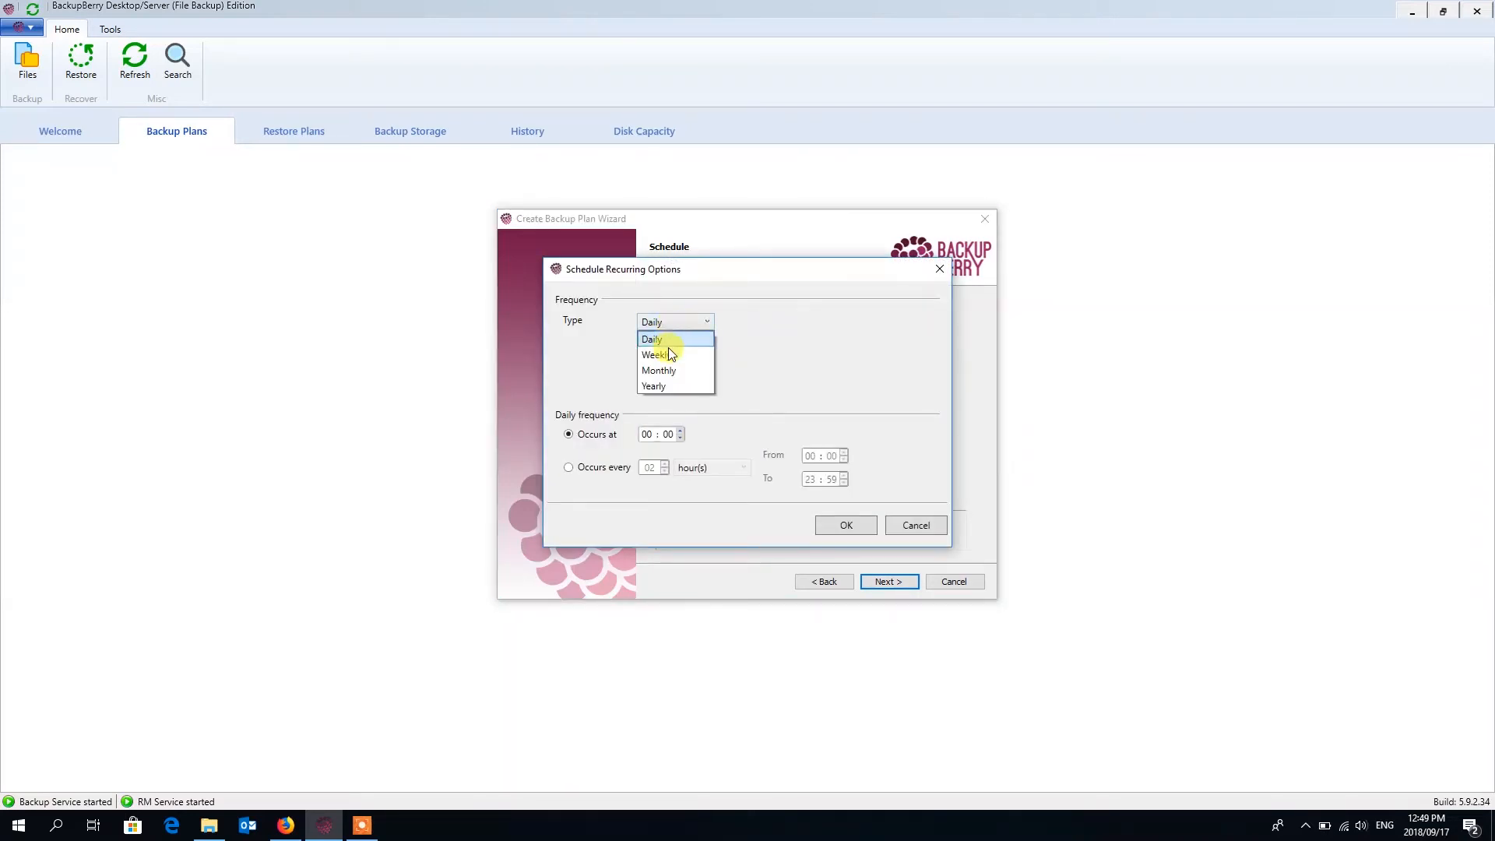
pyautogui.click(668, 347)
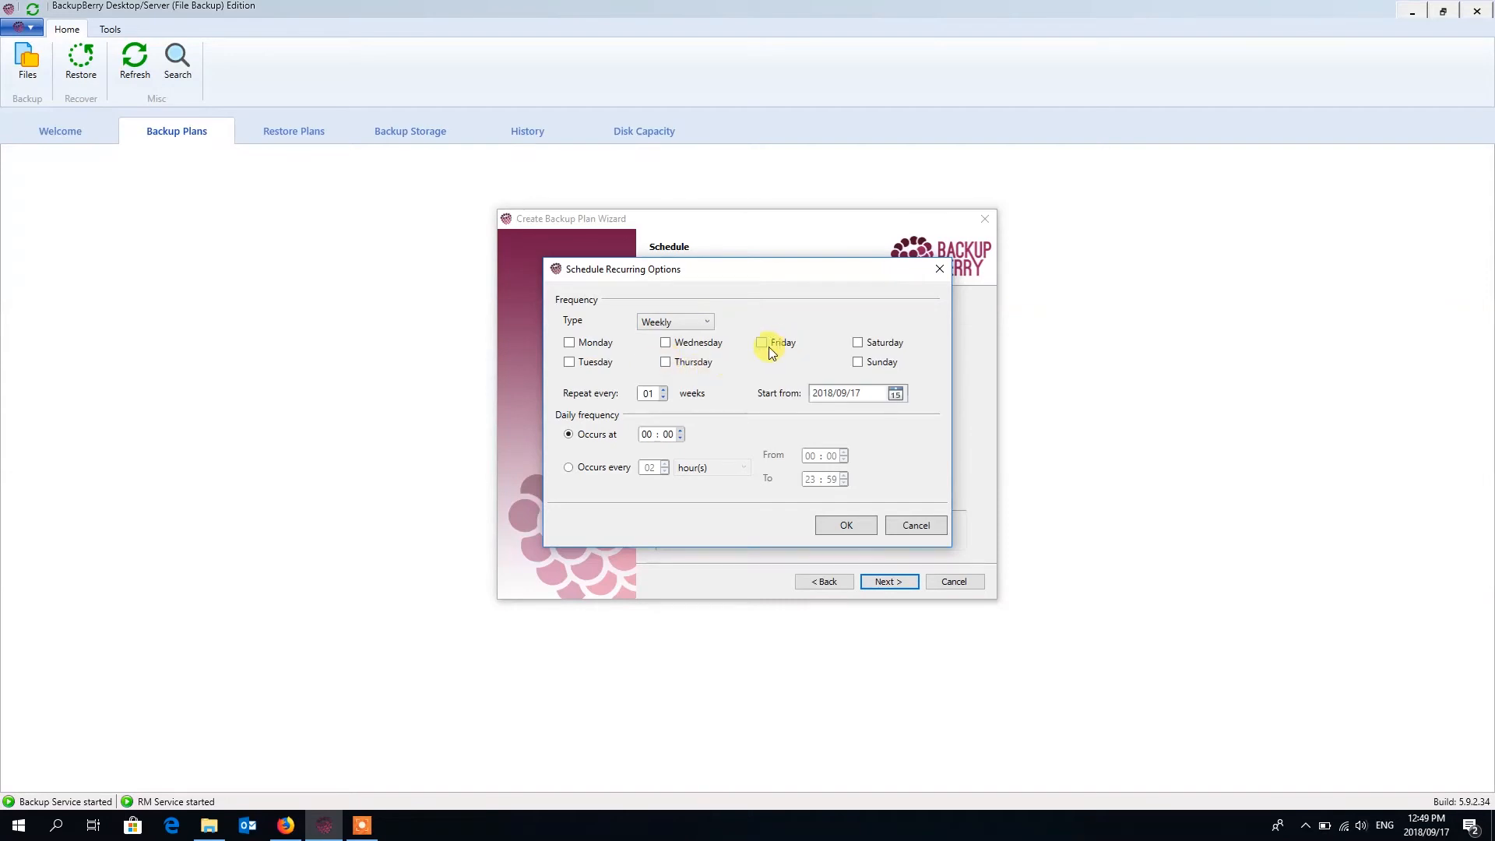
pyautogui.click(763, 343)
pyautogui.click(644, 434)
pyautogui.press('BackSpace')
pyautogui.write('9')
pyautogui.doubleClick(645, 434)
pyautogui.write('21')
pyautogui.click(844, 526)
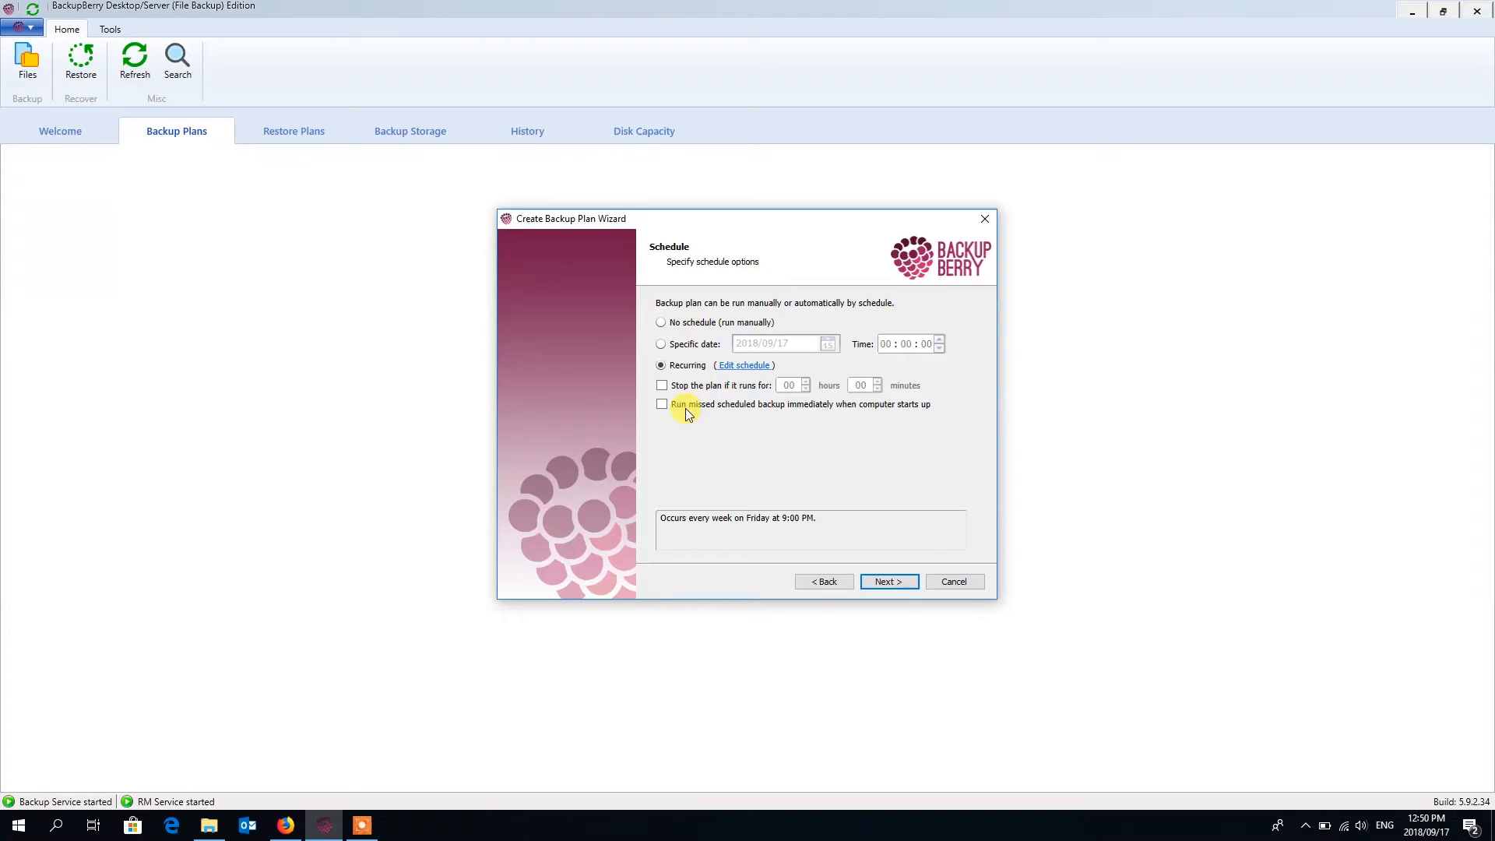
pyautogui.click(662, 404)
pyautogui.click(877, 583)
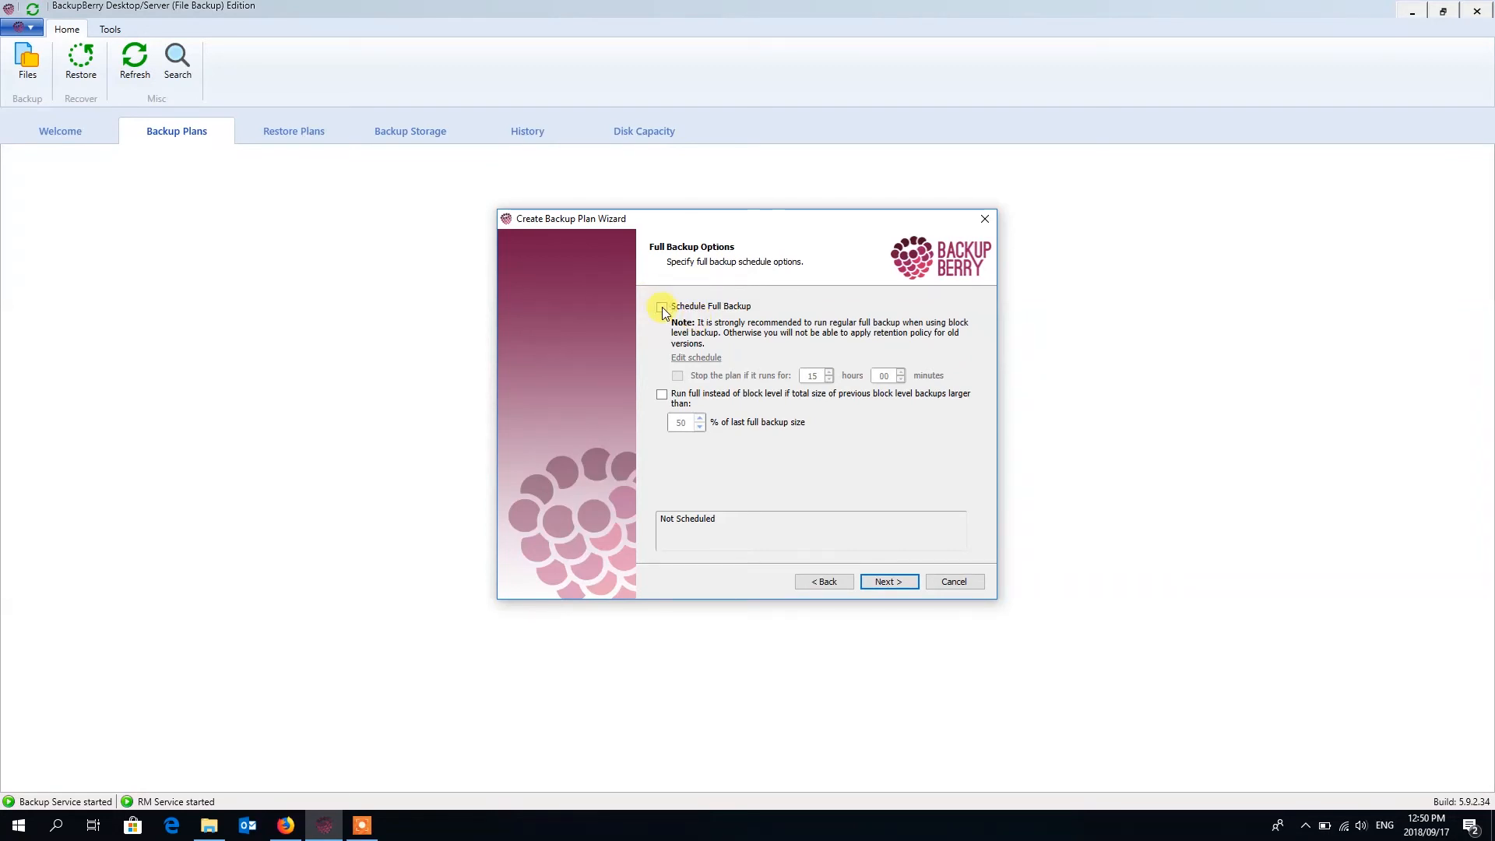
pyautogui.click(662, 310)
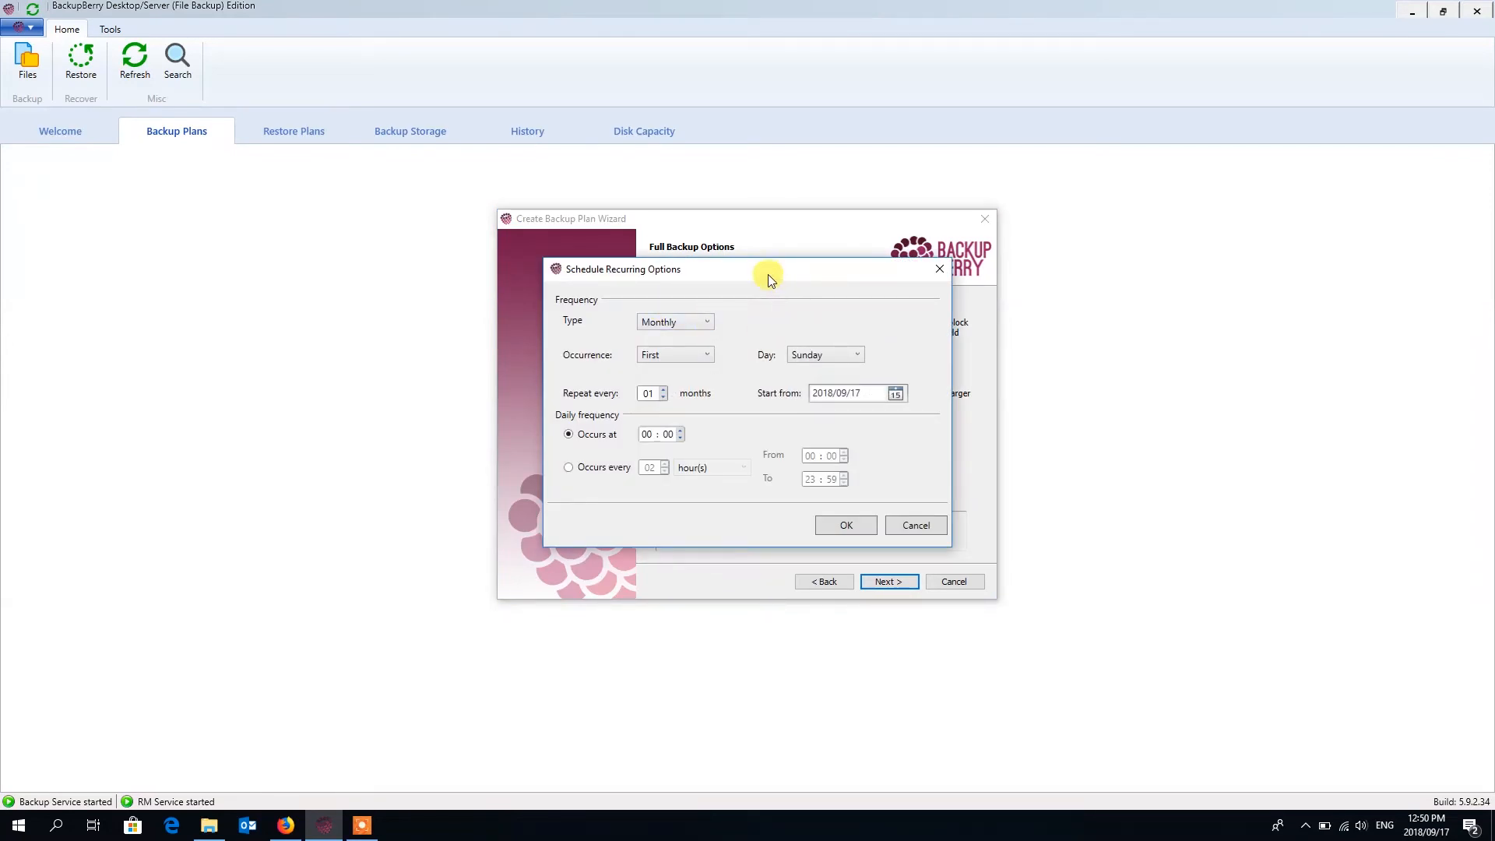
pyautogui.click(916, 525)
pyautogui.click(688, 304)
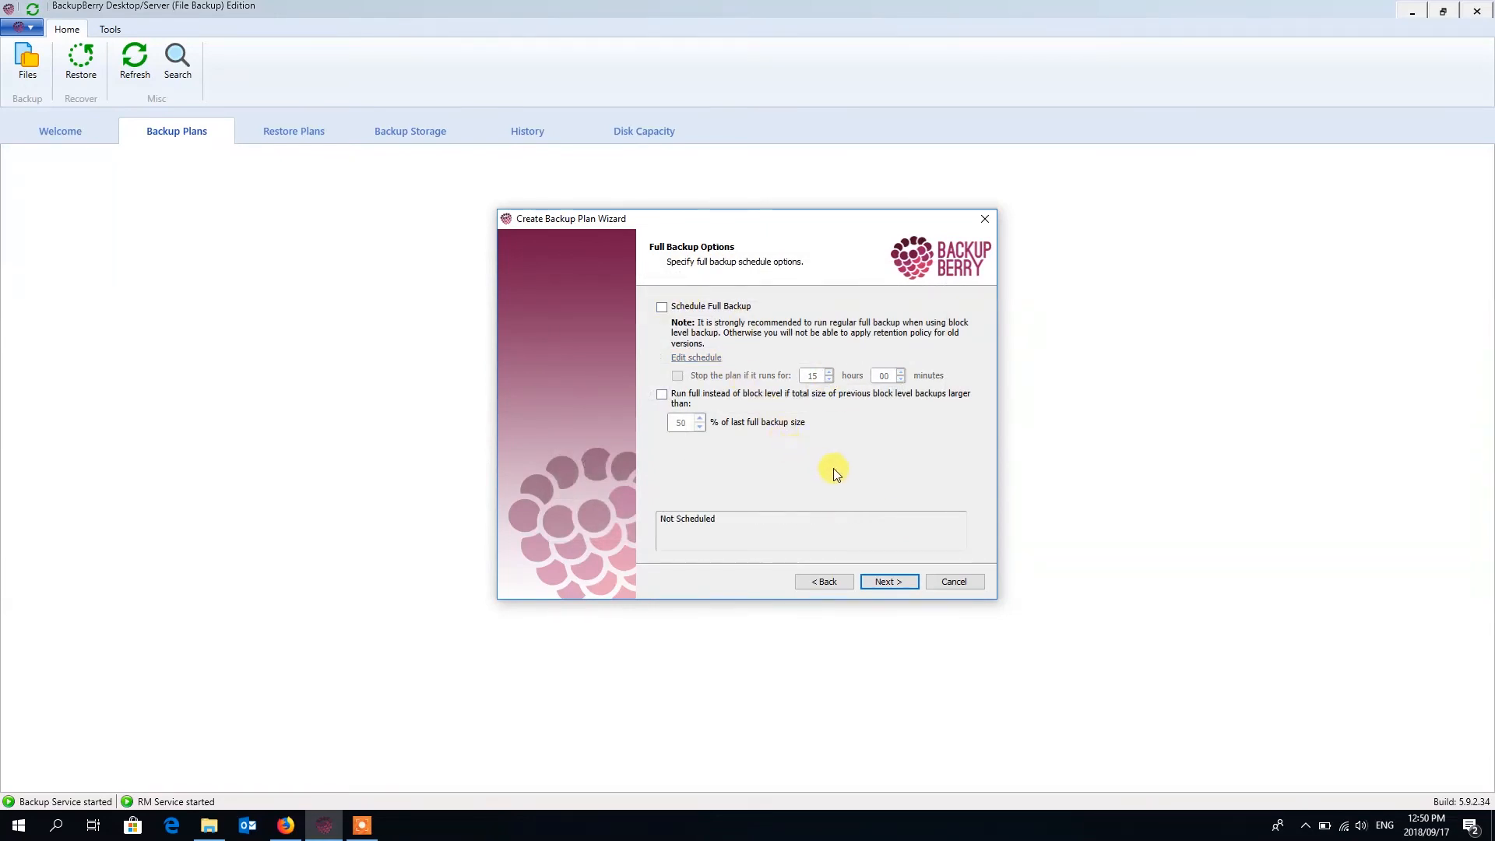
# Step: Leave the full backup unscheduled and continue to the pre and post actions
pyautogui.click(884, 578)
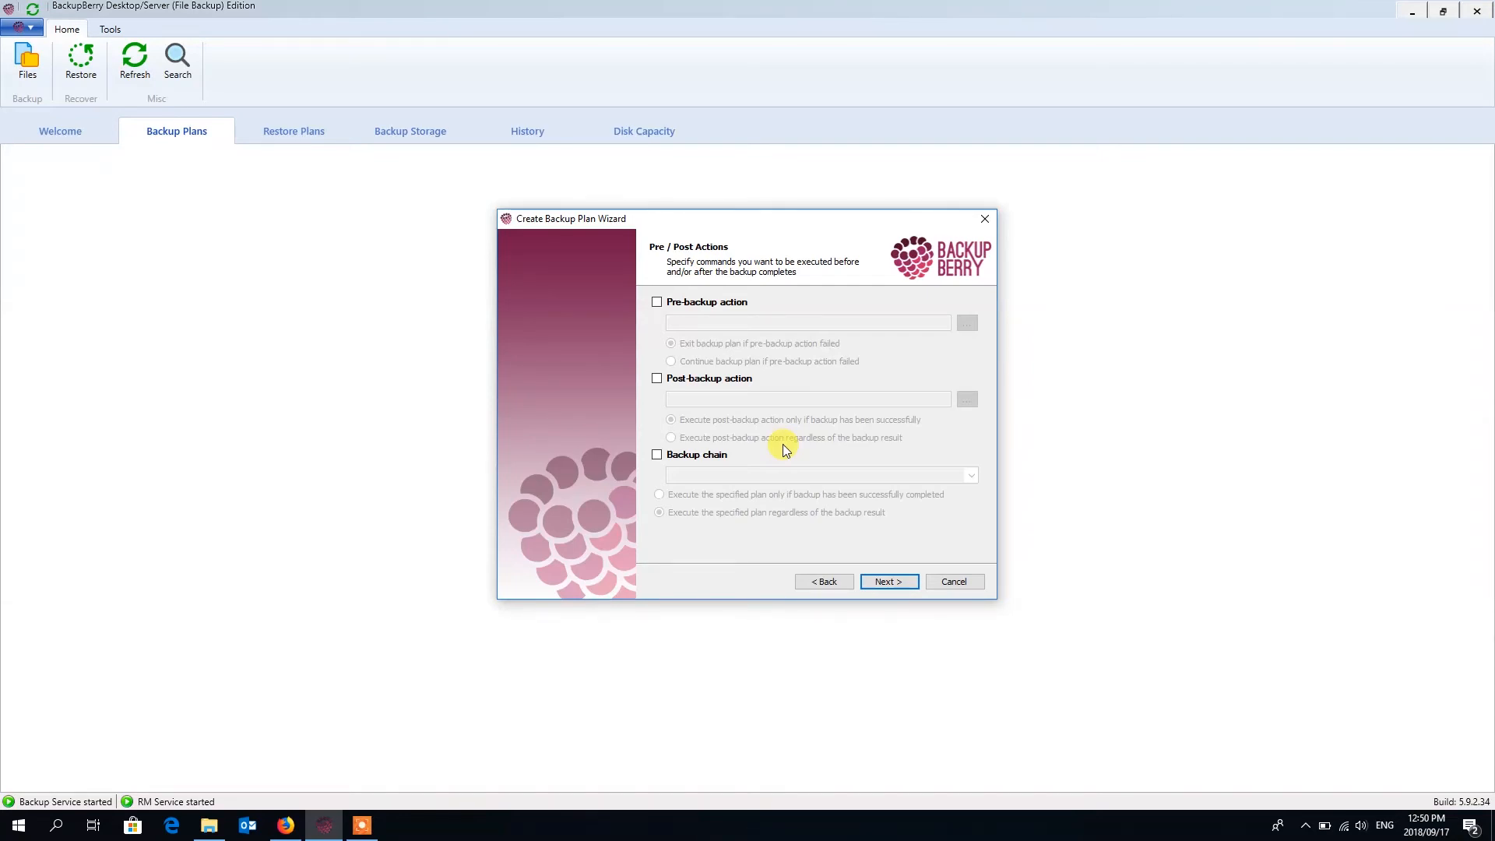
pyautogui.click(669, 455)
pyautogui.click(778, 478)
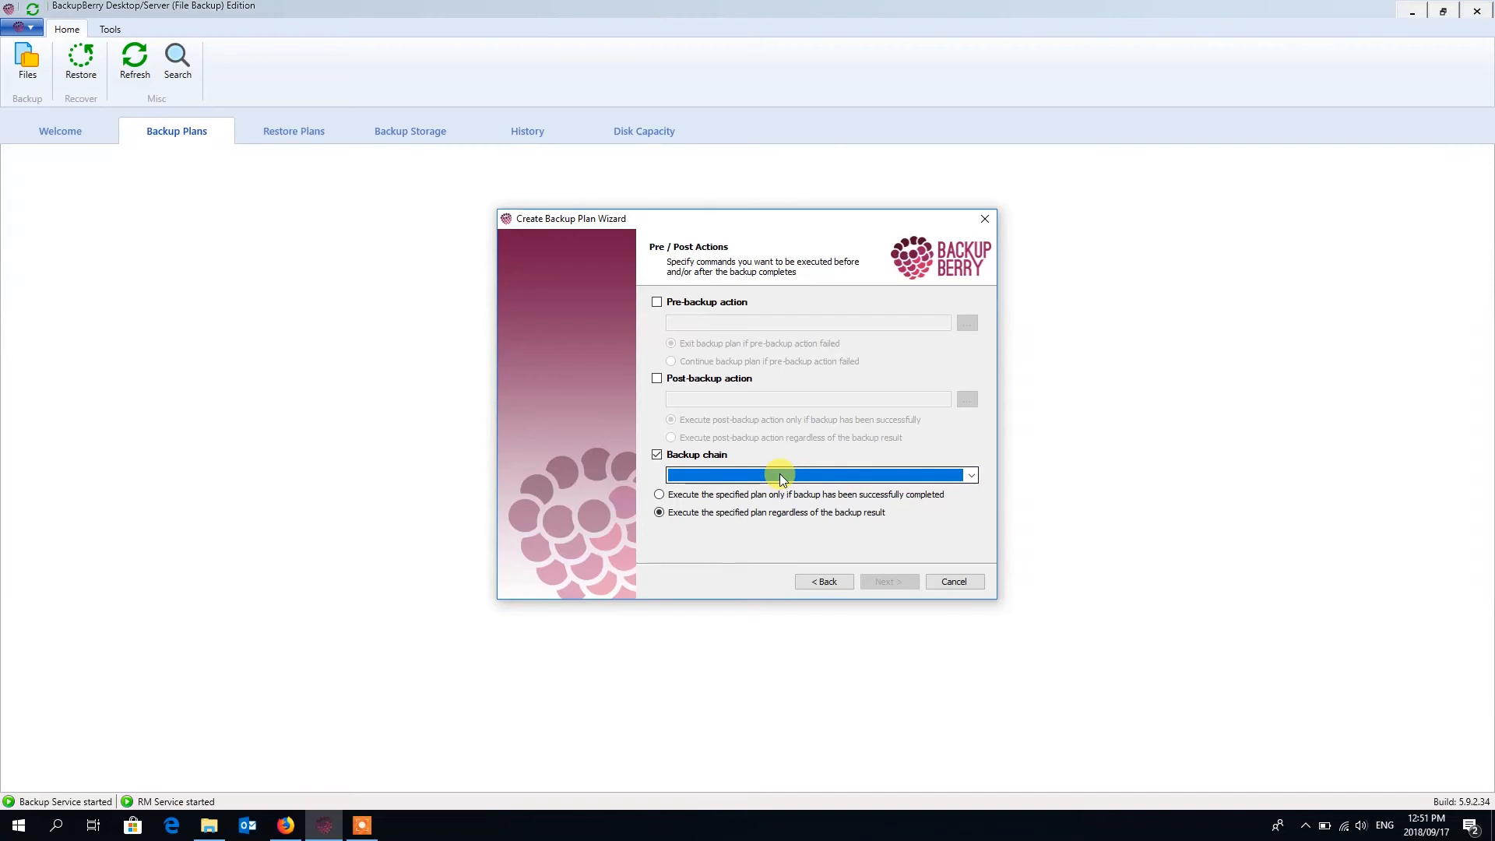
pyautogui.click(779, 477)
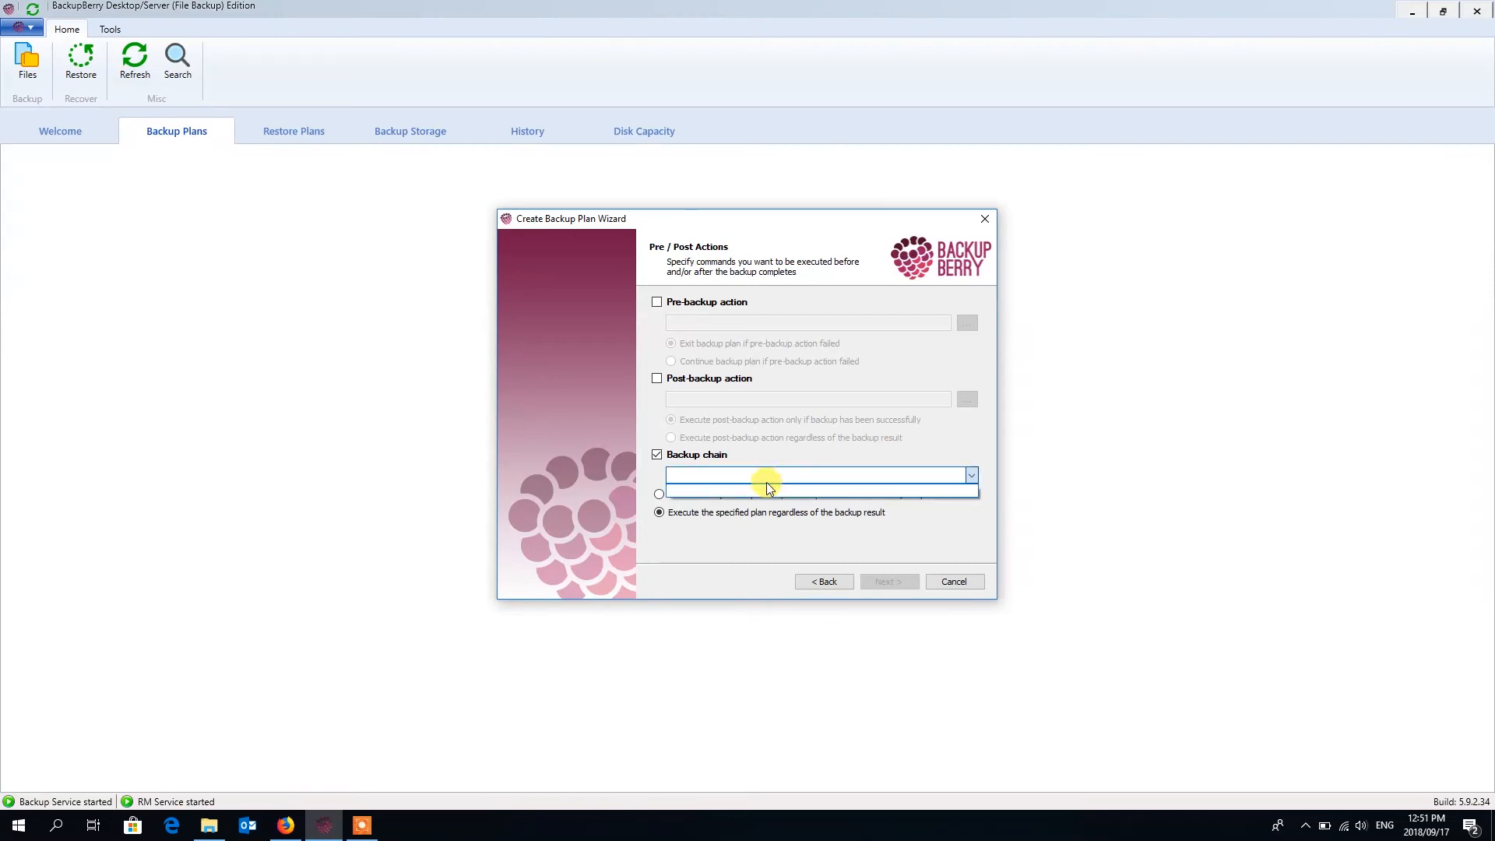
pyautogui.click(753, 539)
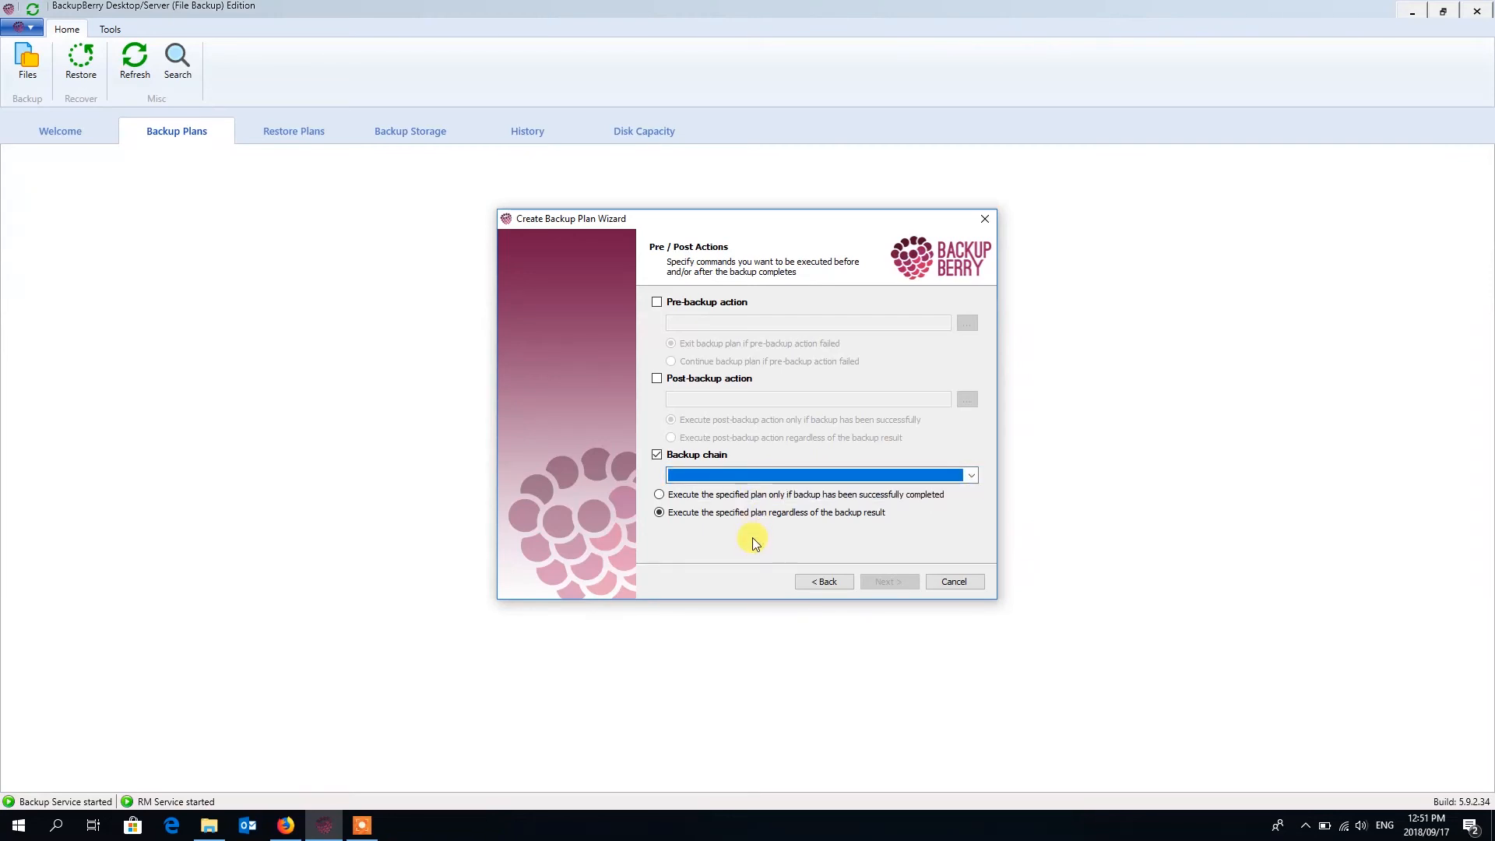
pyautogui.click(656, 455)
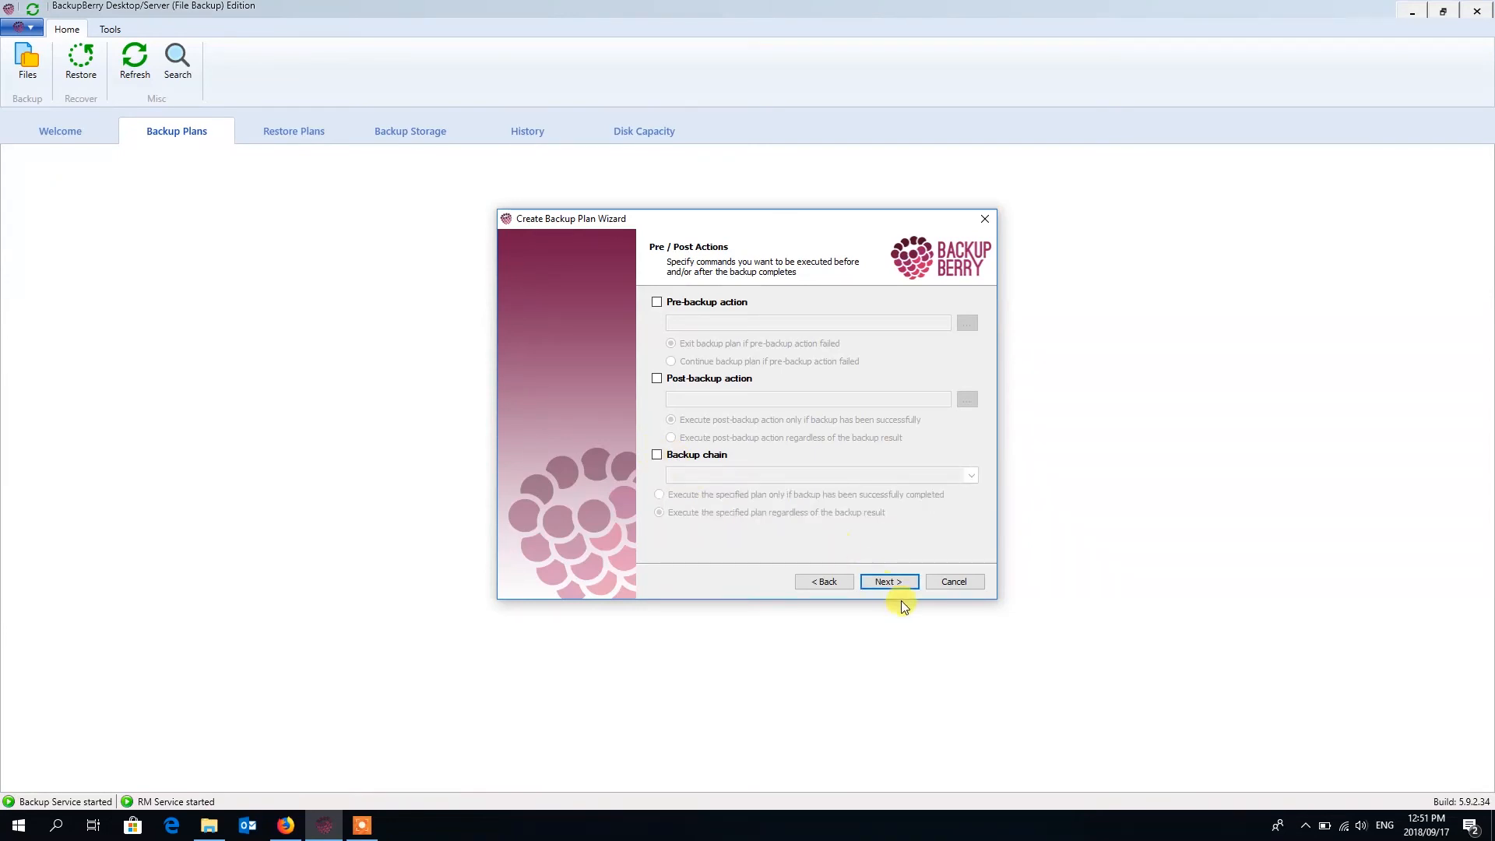
# Step: Skip the pre/post actions and set email notification and Windows Event Log entries to all cases, with a detailed report
pyautogui.click(880, 585)
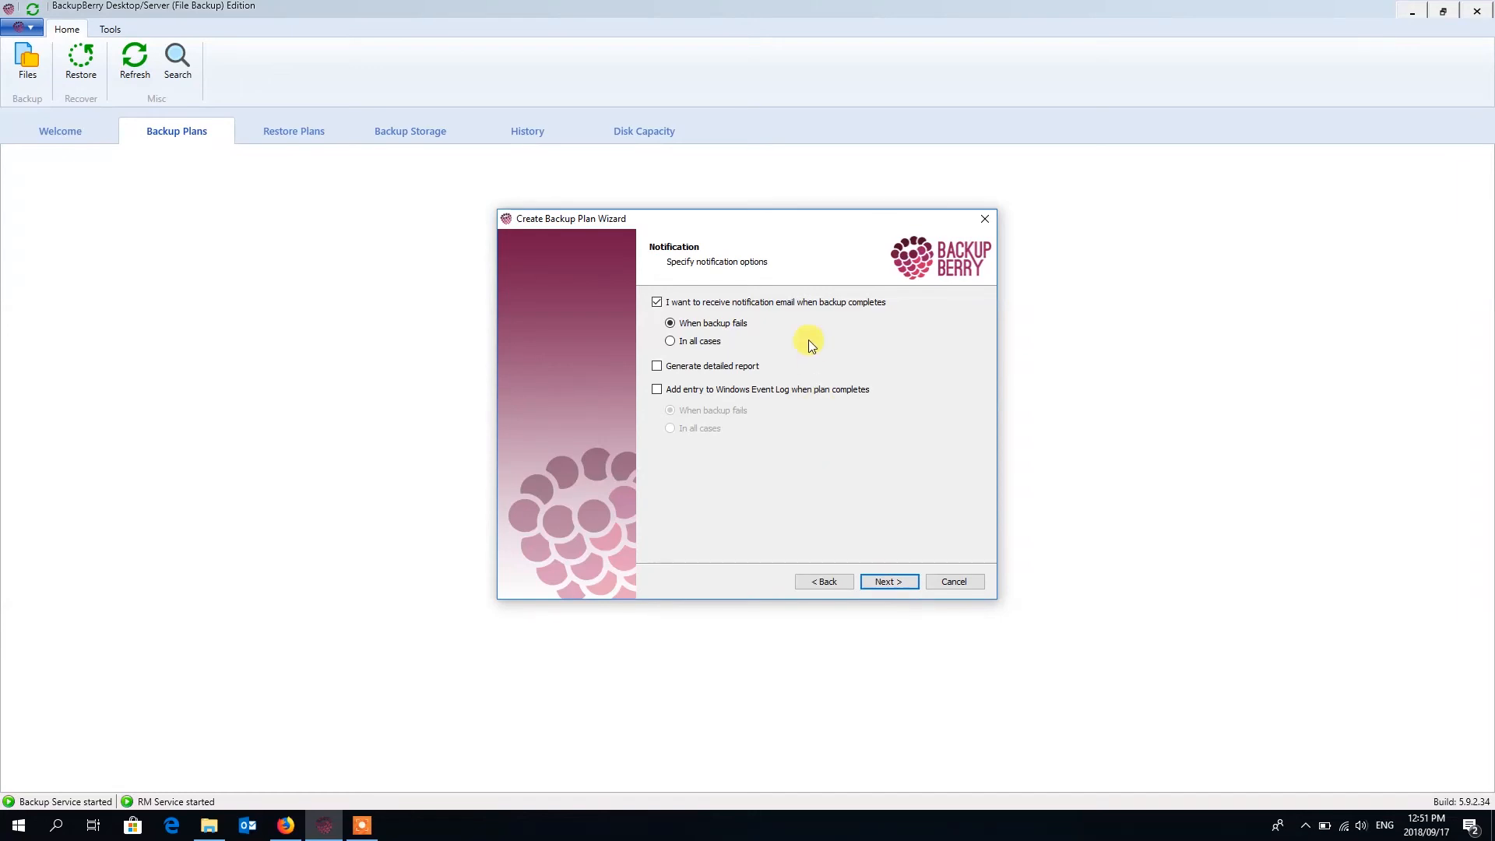
pyautogui.click(671, 342)
pyautogui.click(657, 366)
pyautogui.click(658, 390)
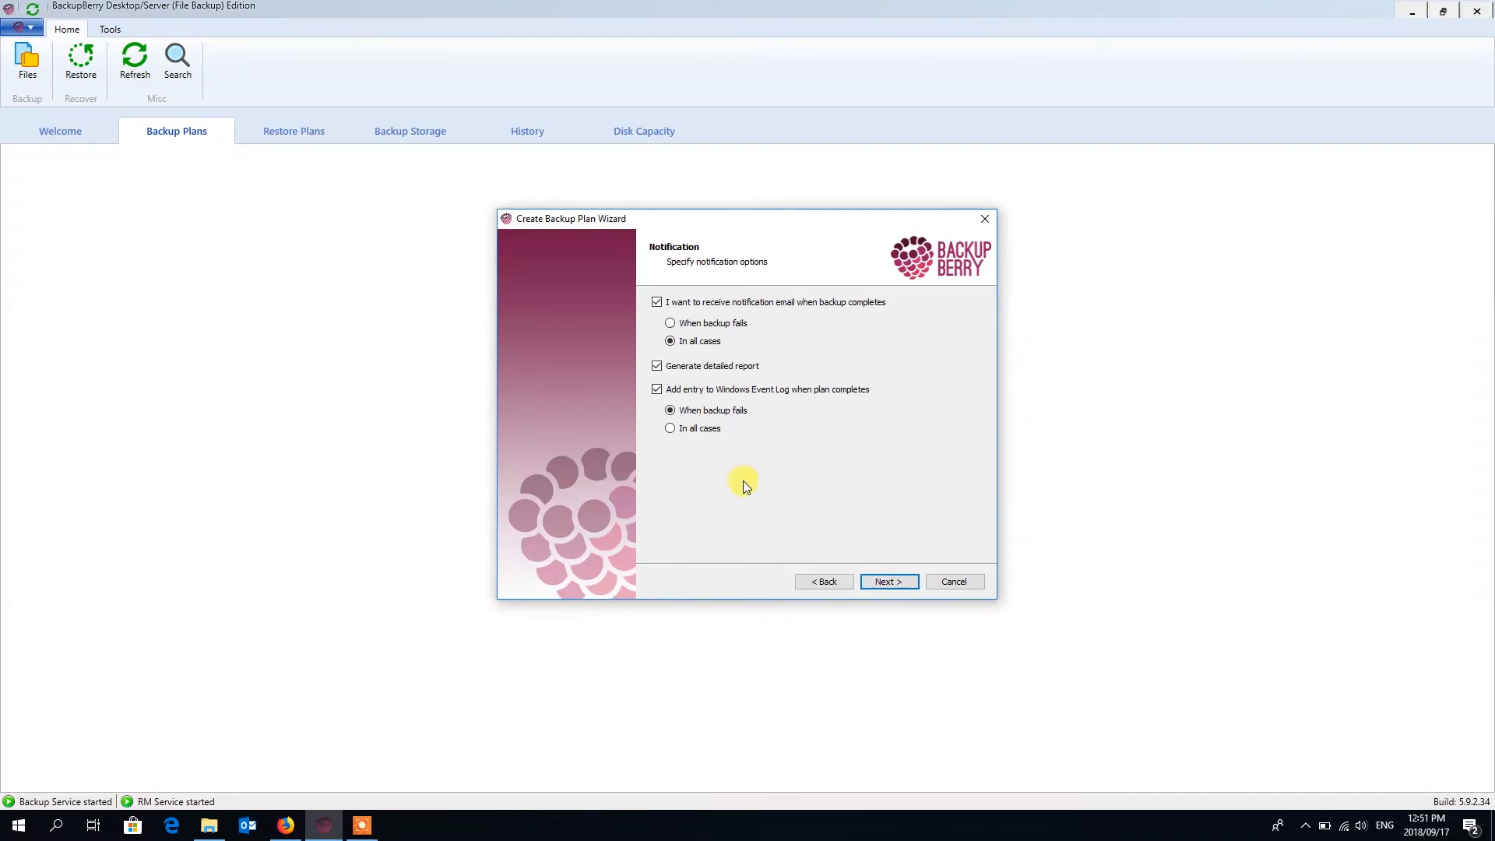
pyautogui.click(671, 428)
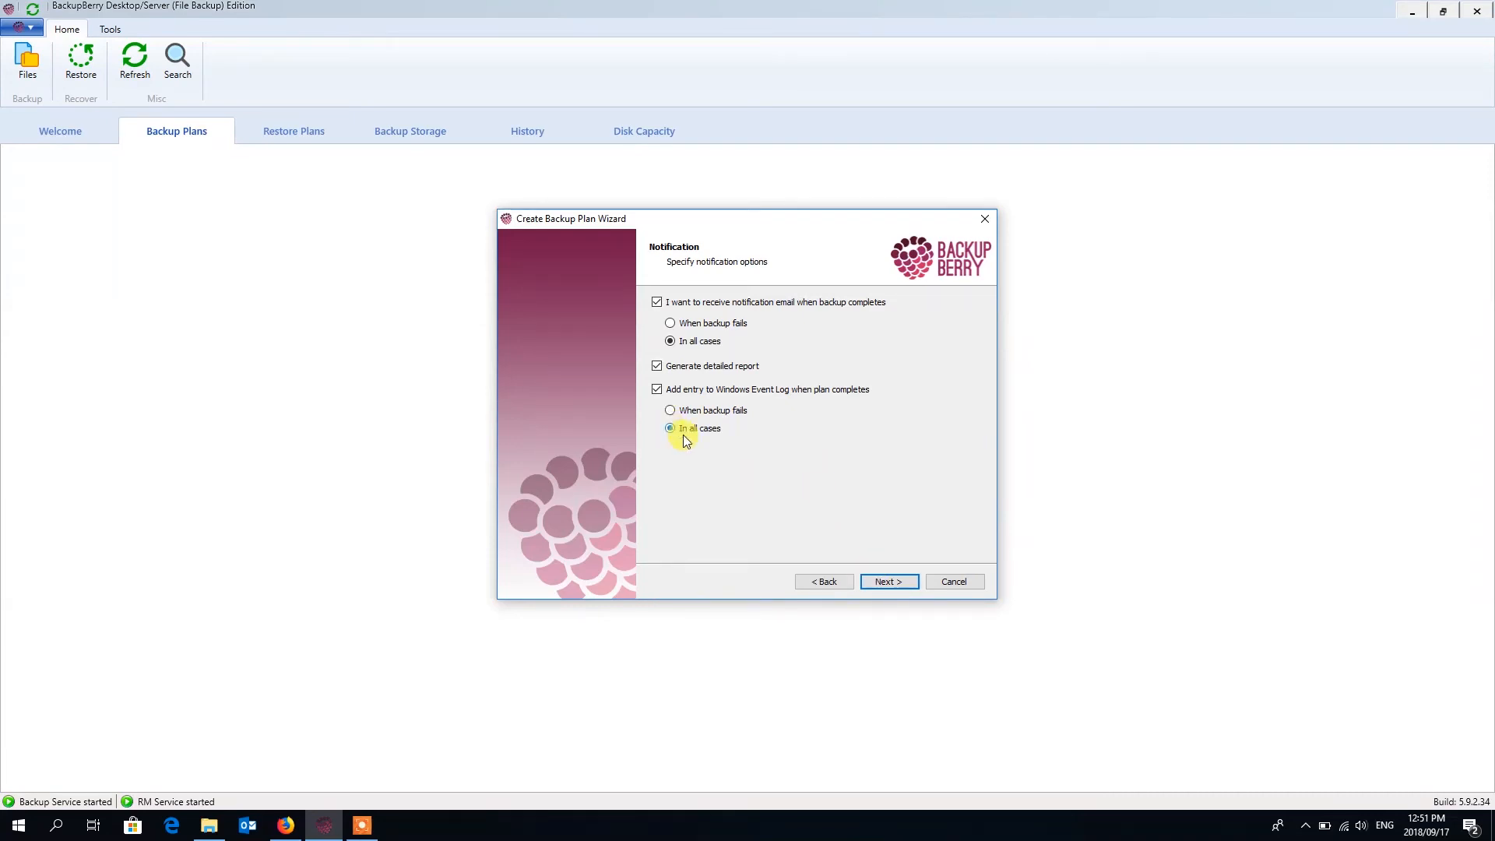
pyautogui.click(893, 582)
# Step: Review the summary and create the plan with an immediate backup run, expanding the plan's details to follow its progress
pyautogui.moveTo(974, 372); pyautogui.dragTo(970, 319)
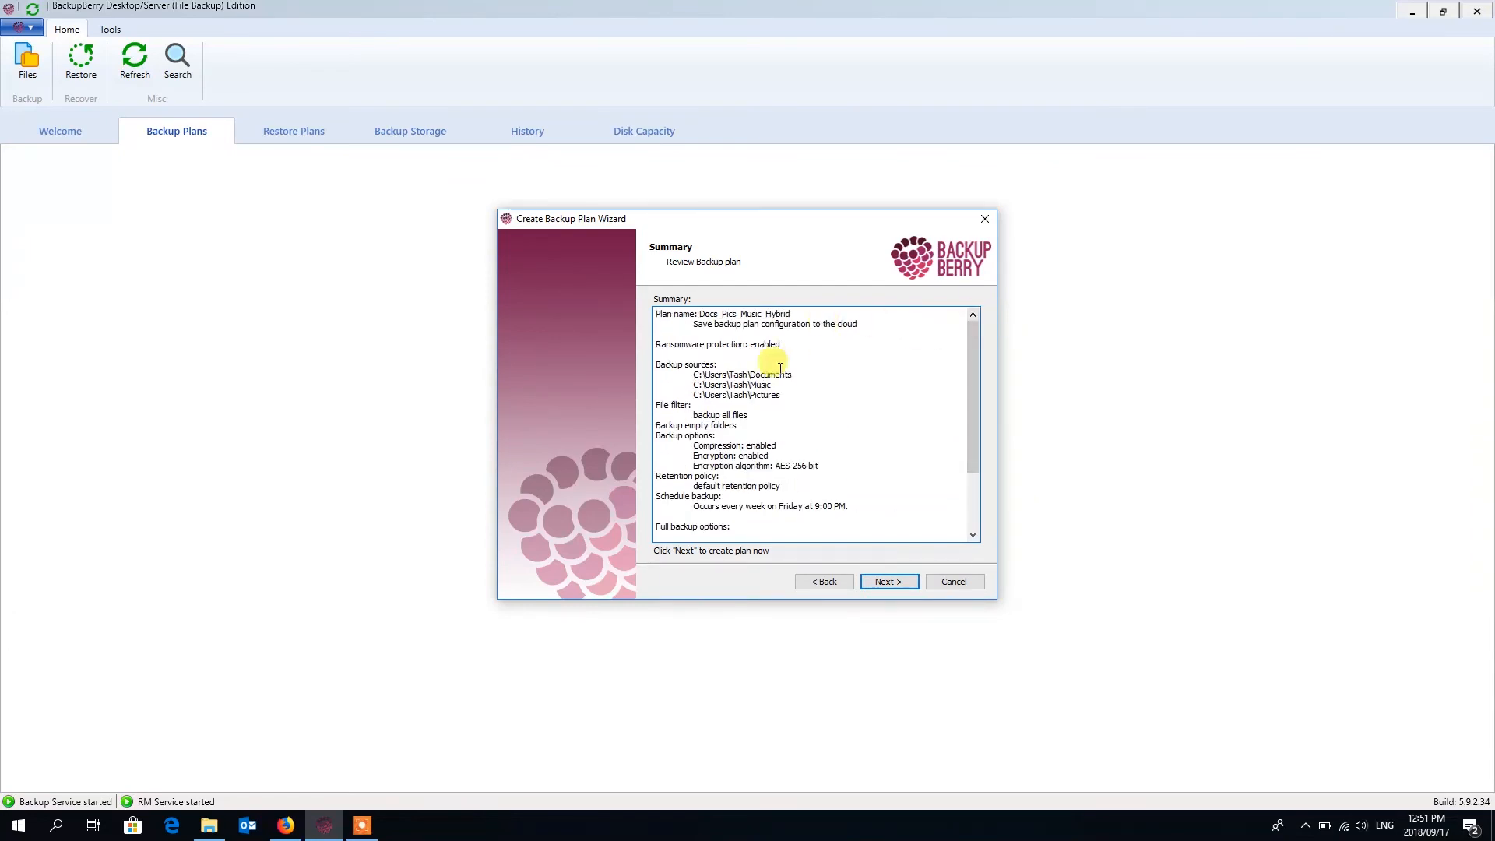
pyautogui.click(881, 586)
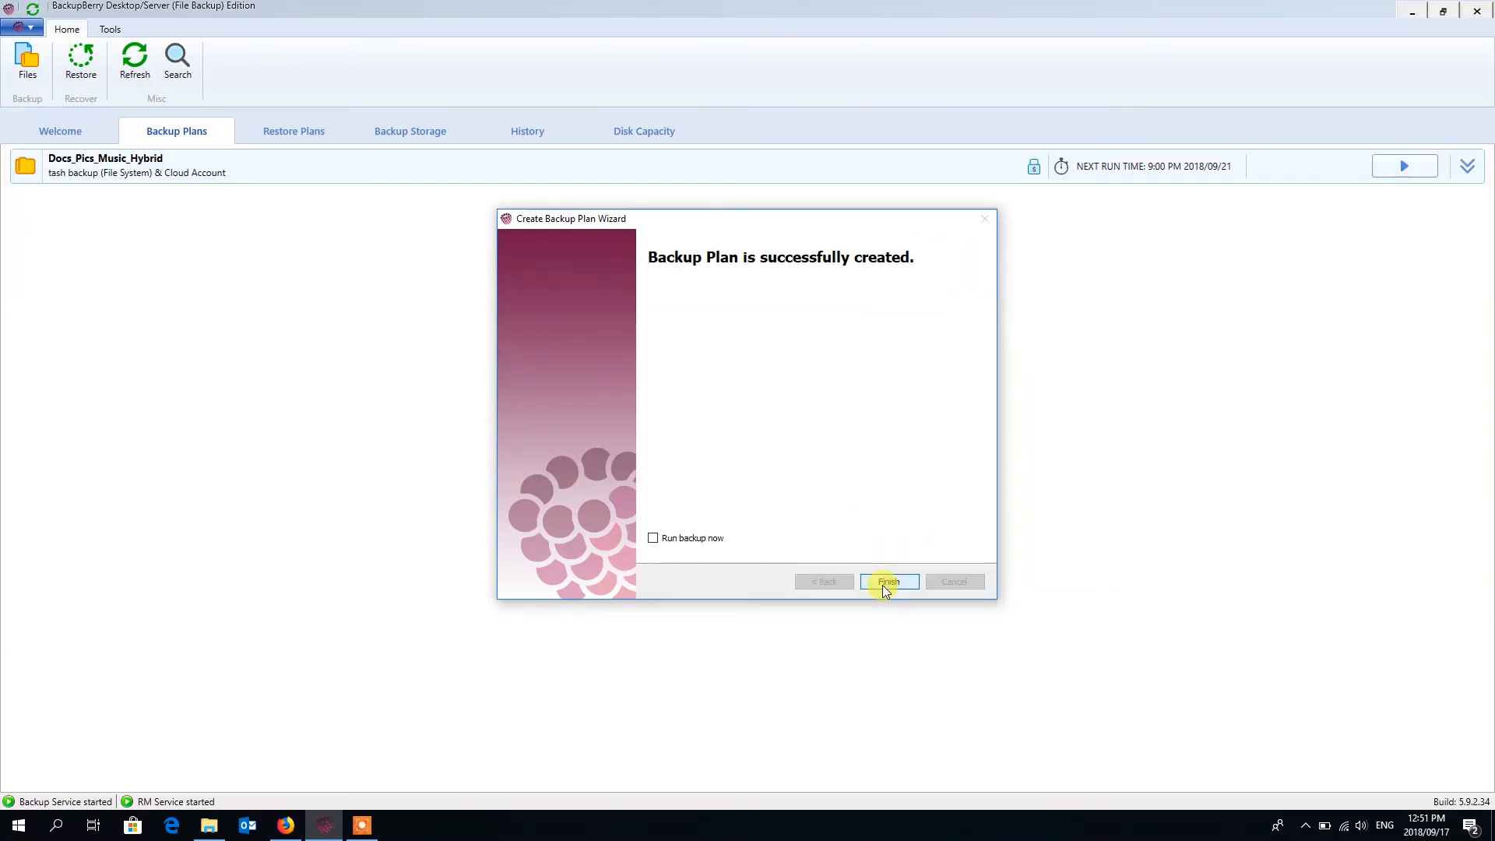
pyautogui.click(653, 538)
pyautogui.click(888, 584)
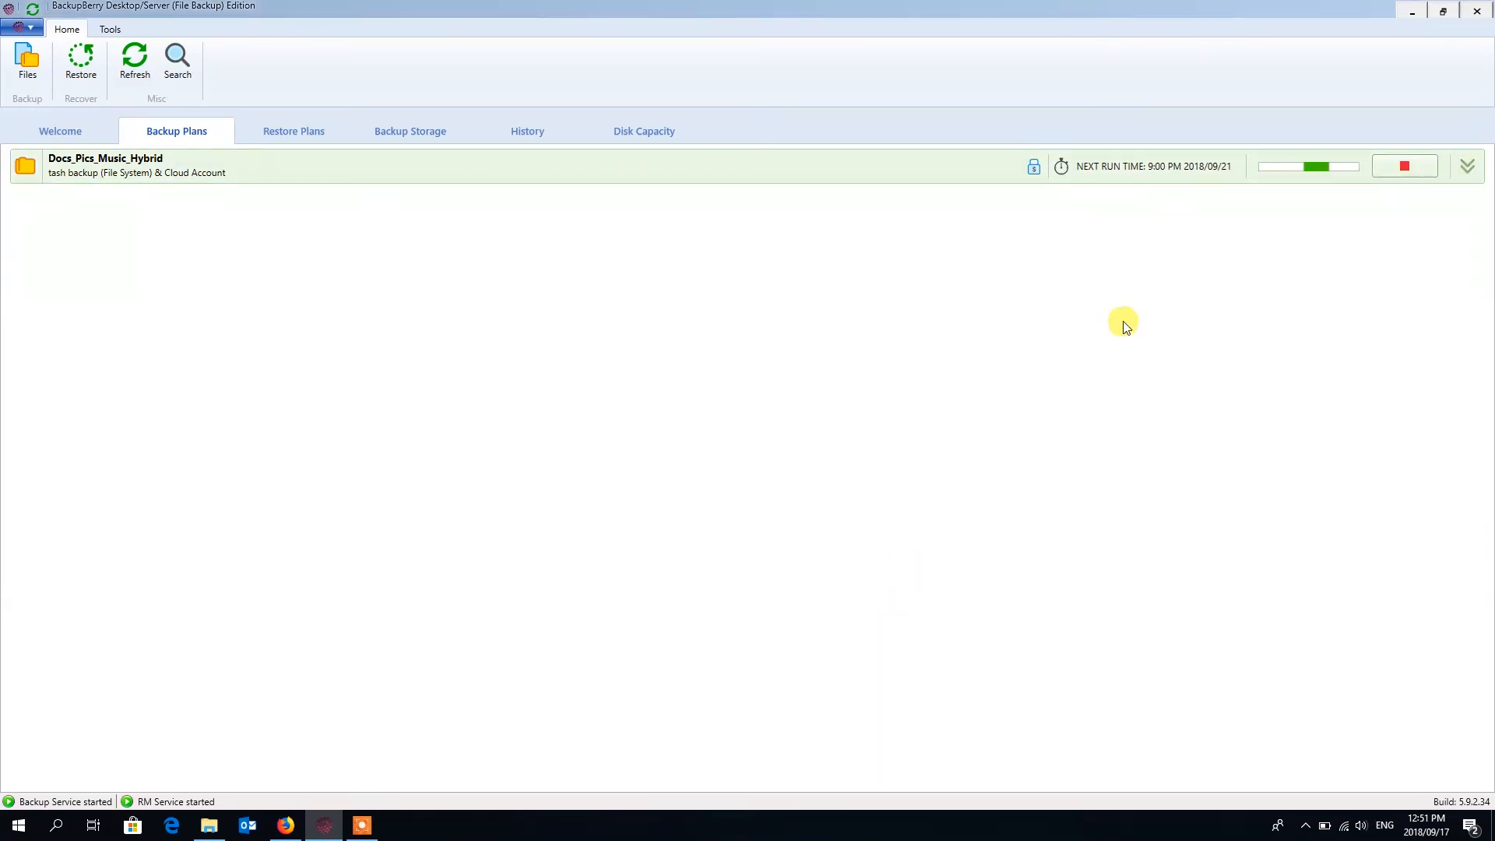
pyautogui.click(1467, 166)
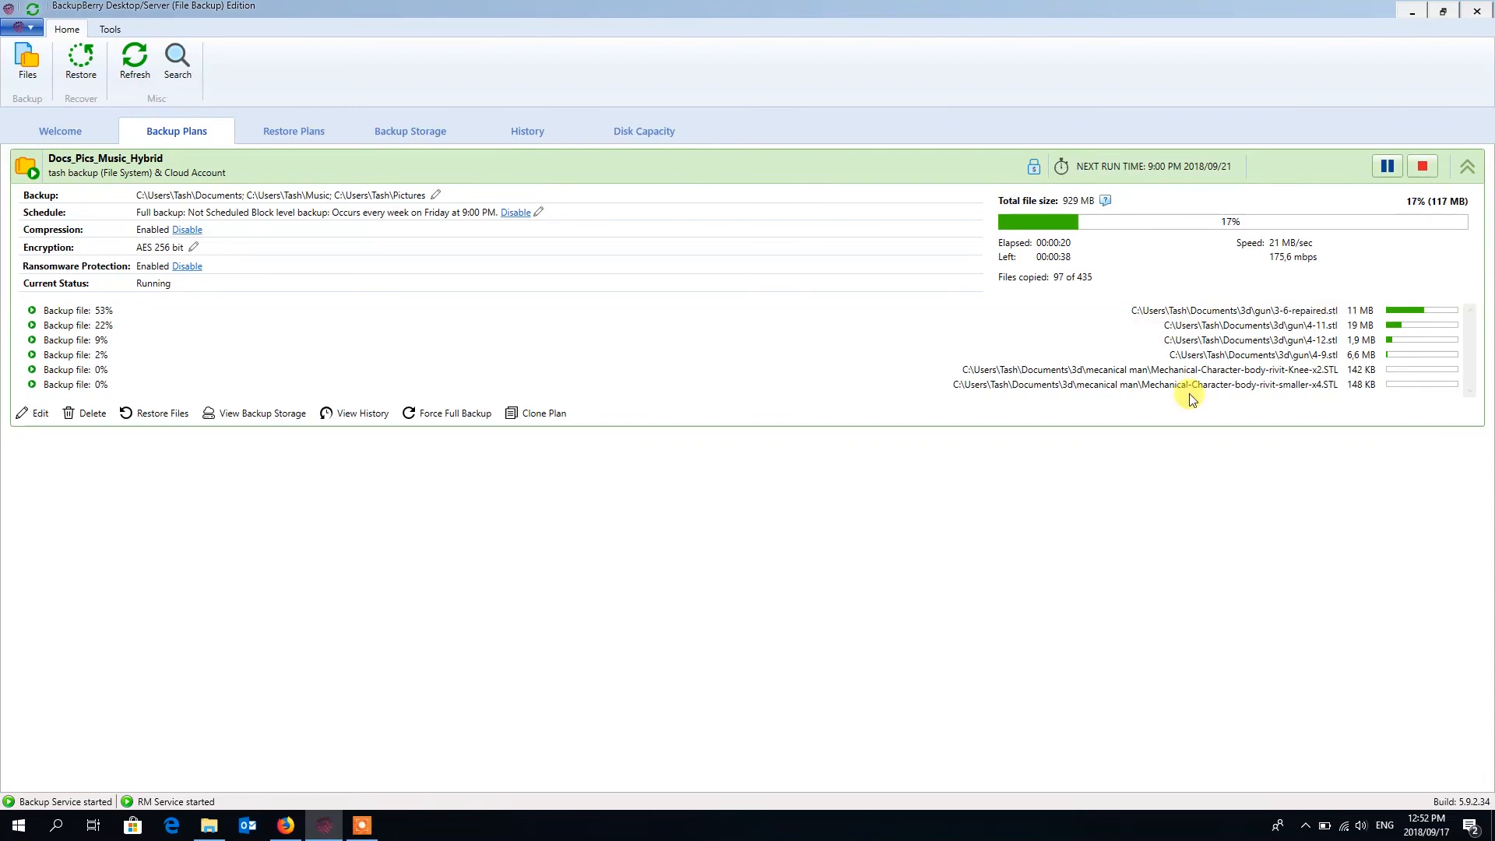
# Step: In File Explorer, browse the backup folder on Data 1 (D:) down to the backed-up Documents folder under C$ and Users
pyautogui.click(209, 827)
pyautogui.doubleClick(438, 235)
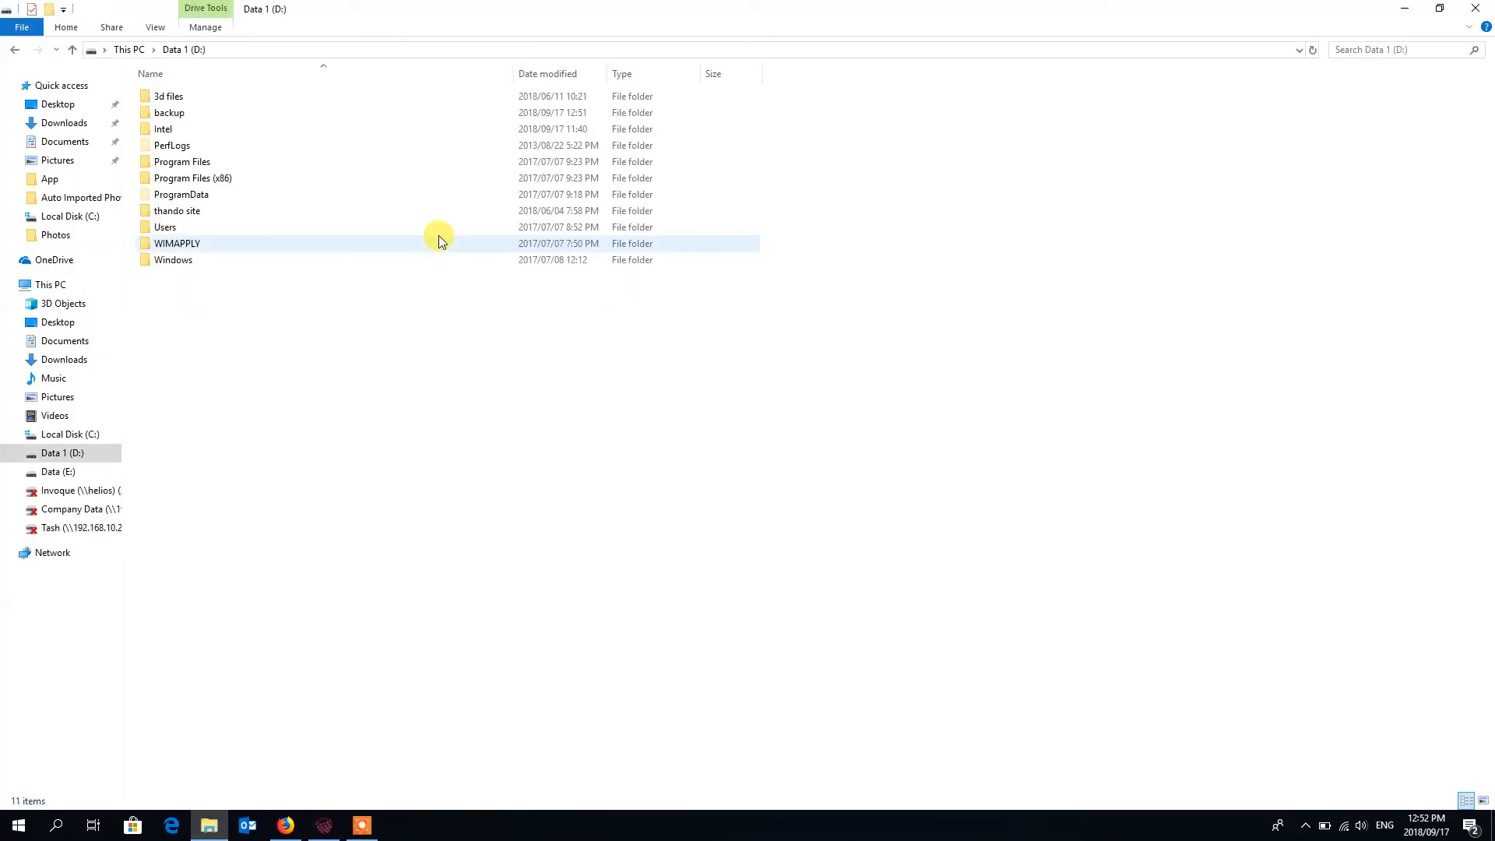
pyautogui.doubleClick(163, 113)
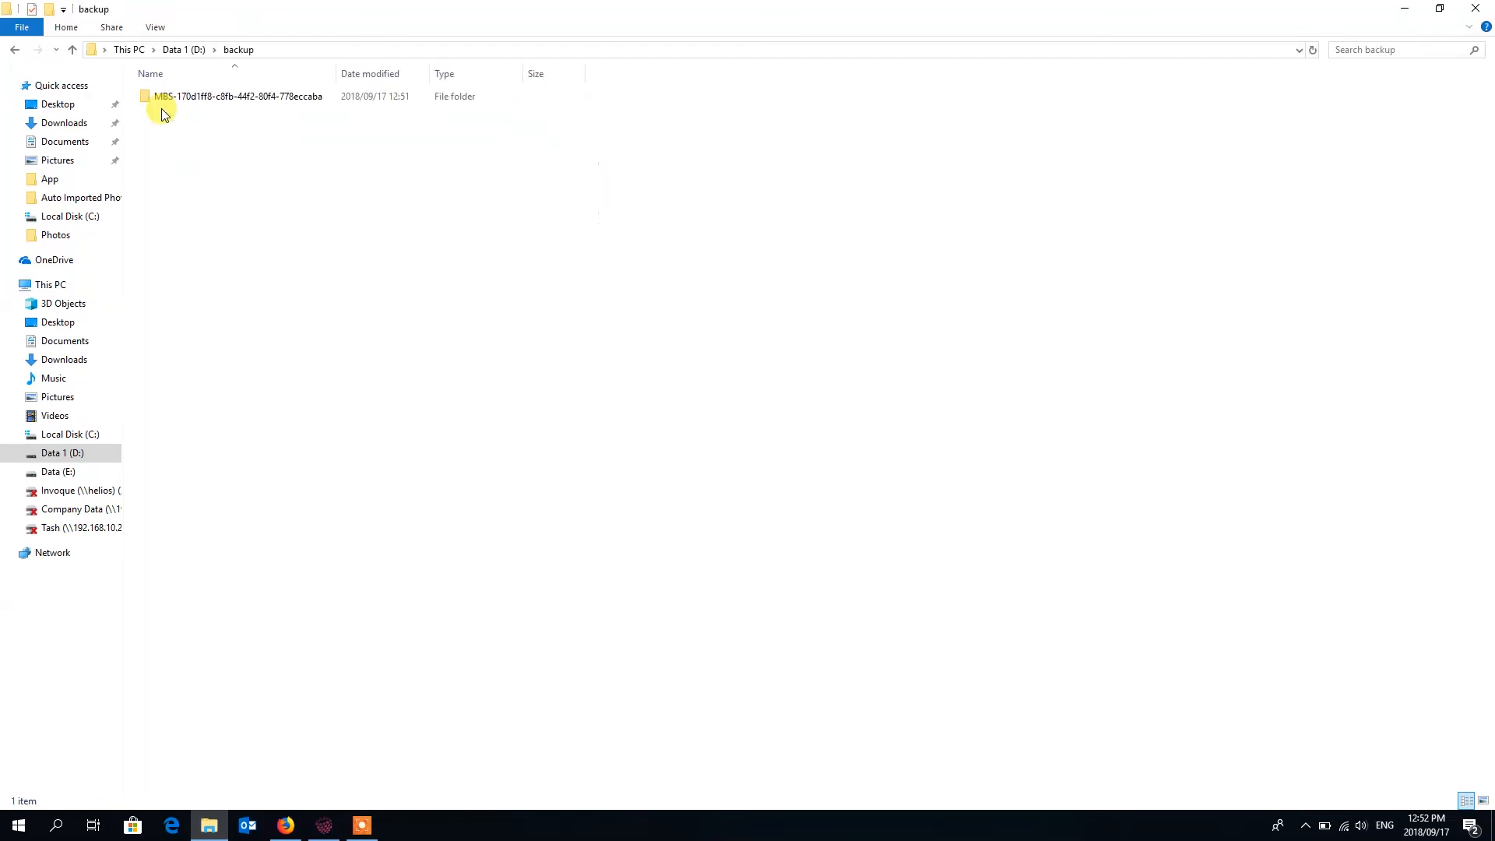
pyautogui.doubleClick(187, 97)
pyautogui.doubleClick(187, 96)
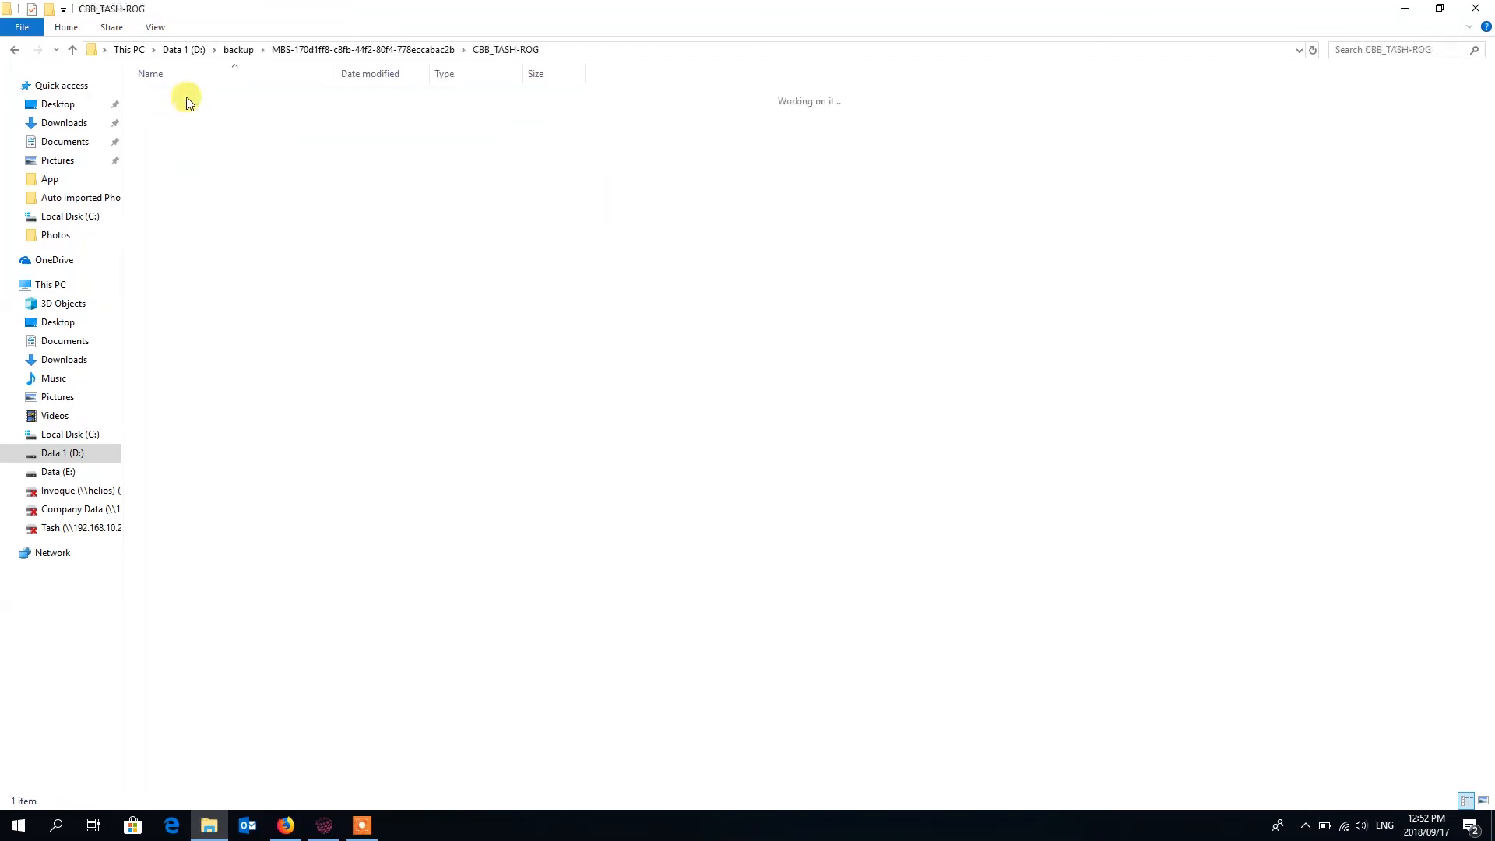
pyautogui.doubleClick(187, 97)
pyautogui.doubleClick(187, 96)
pyautogui.doubleClick(187, 97)
pyautogui.doubleClick(187, 100)
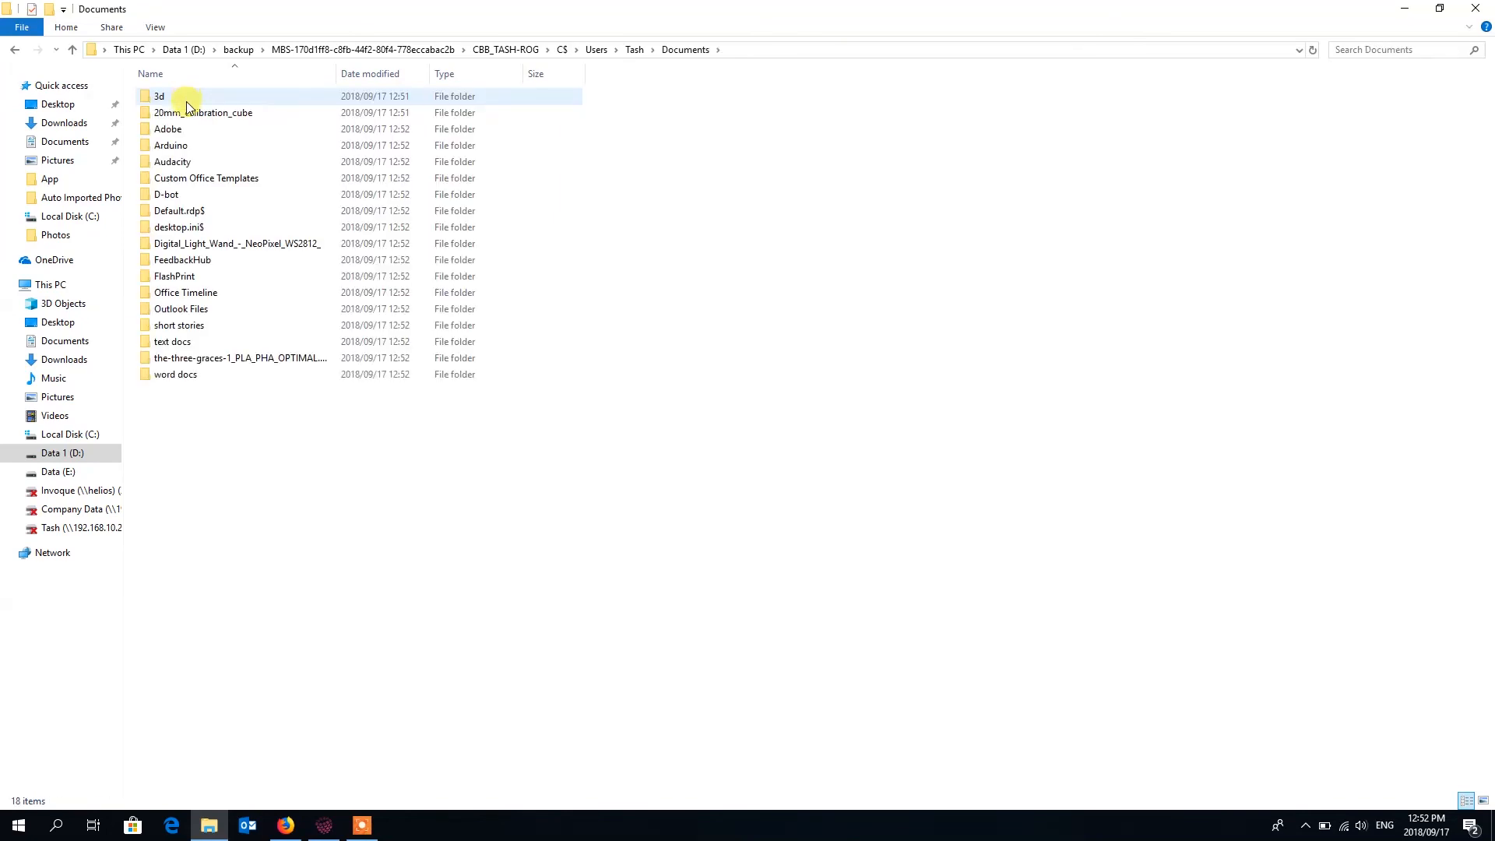
# Step: Go back up from the backed-up Documents folder to This PC and return to the running plan in BackupBerry
pyautogui.click(15, 51)
pyautogui.click(15, 51)
pyautogui.click(15, 51)
pyautogui.click(15, 51)
pyautogui.click(15, 52)
pyautogui.click(15, 51)
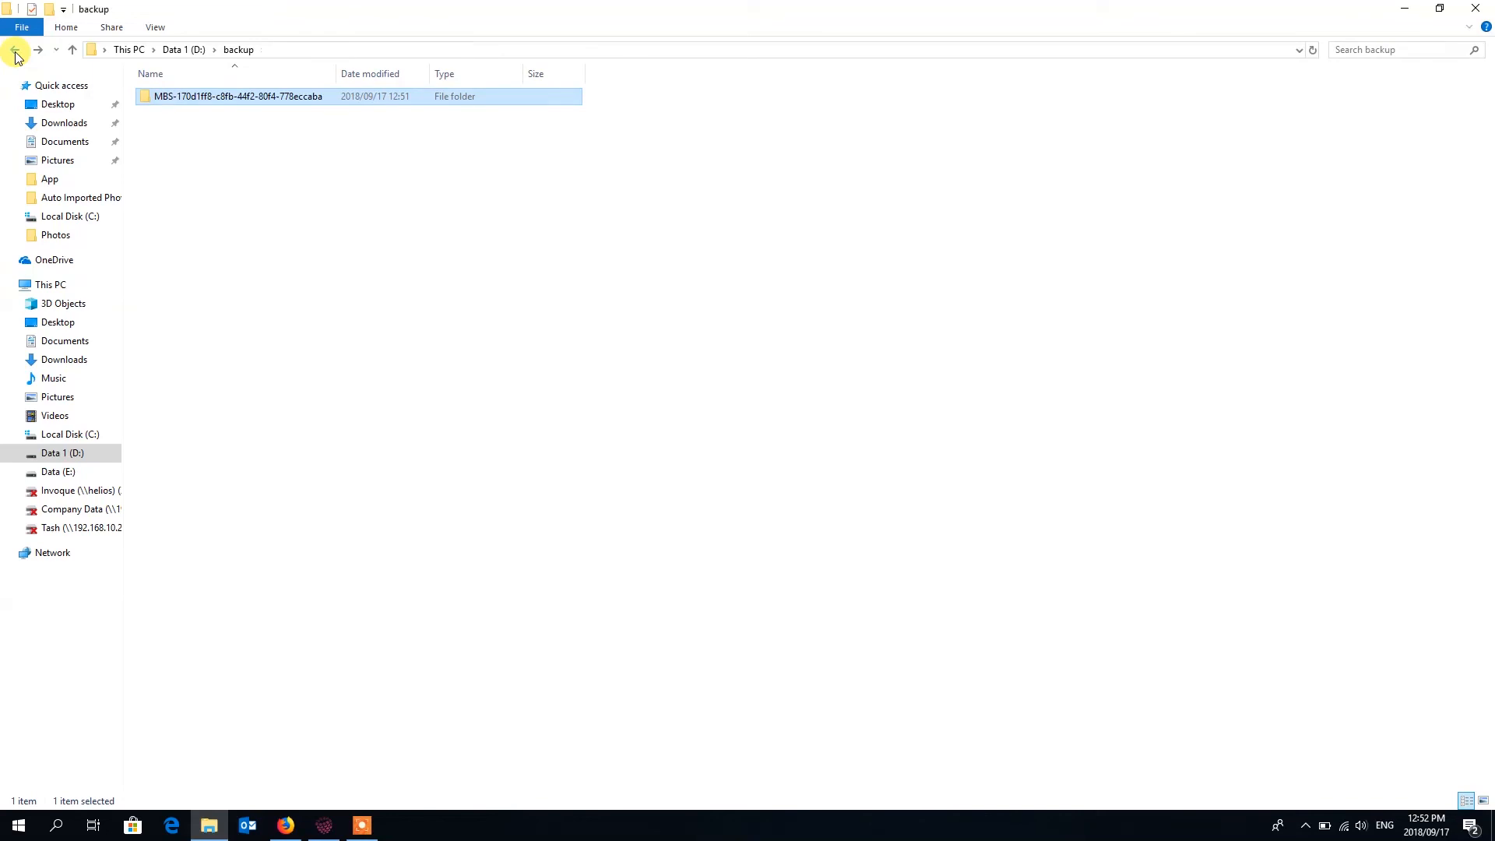
pyautogui.click(15, 51)
pyautogui.click(15, 51)
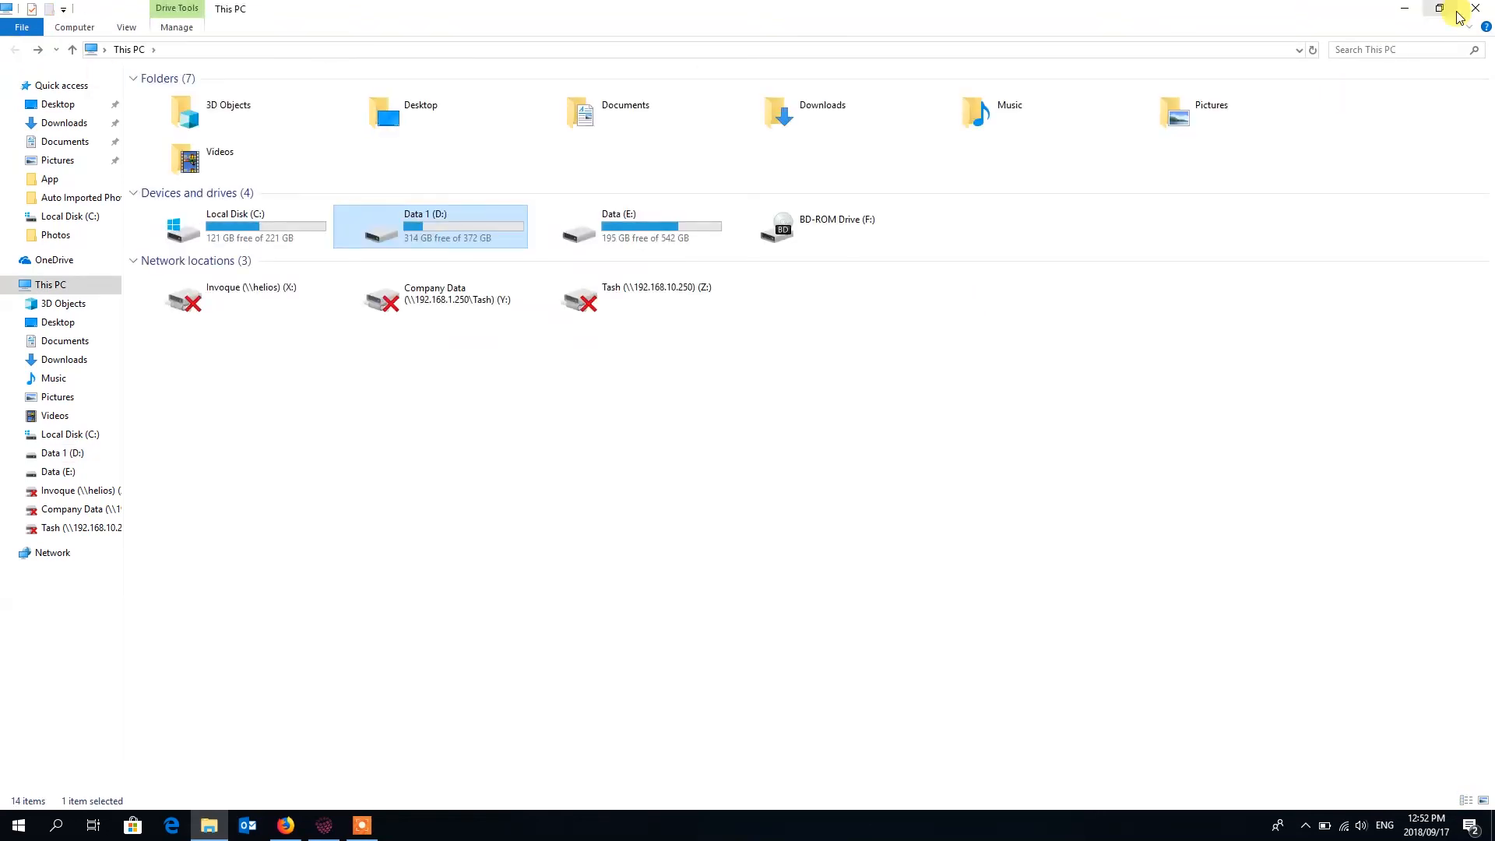
pyautogui.click(1404, 9)
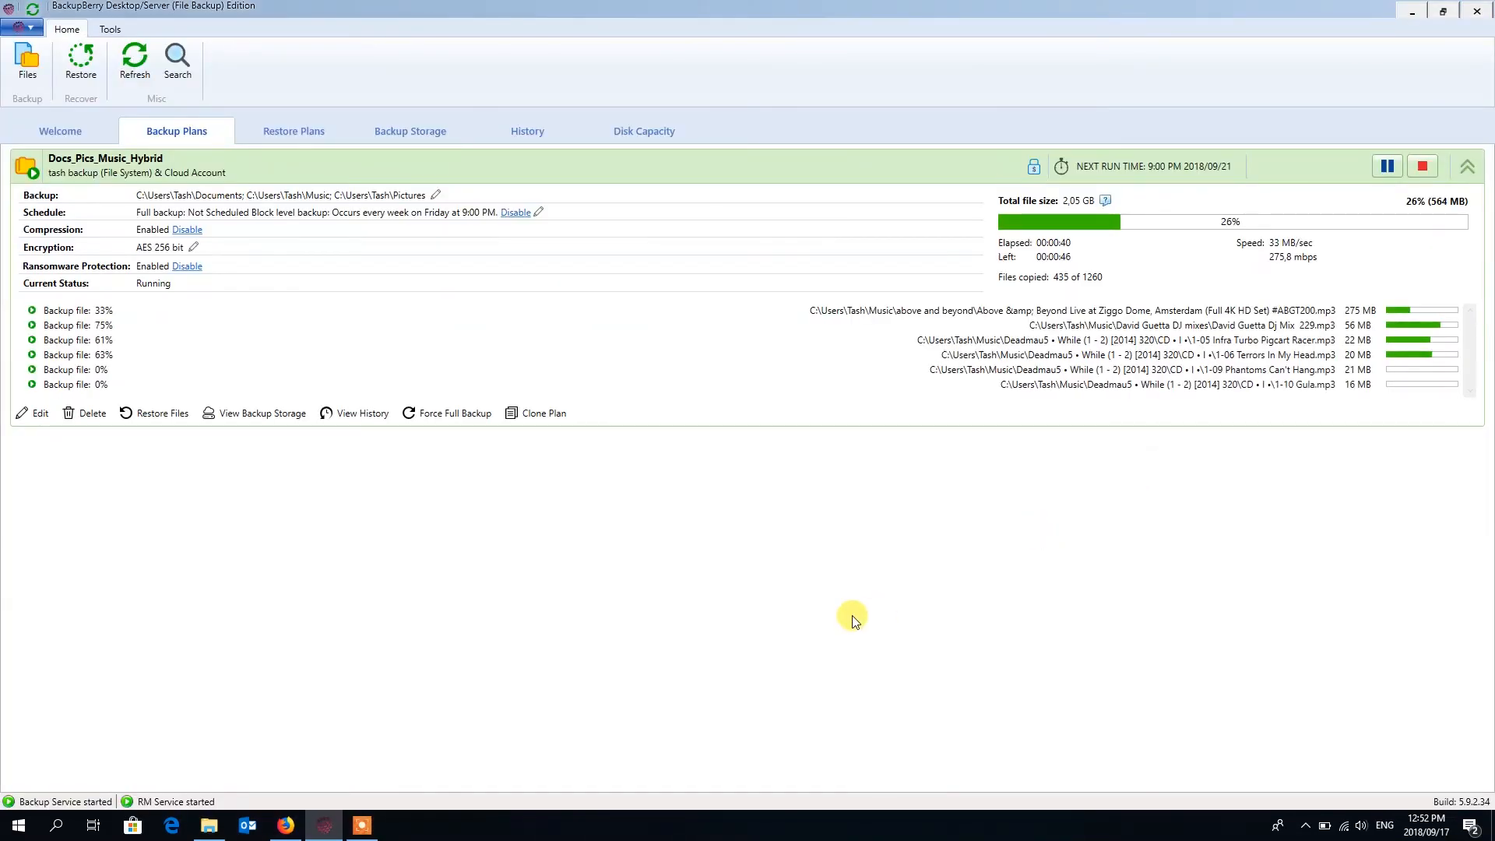